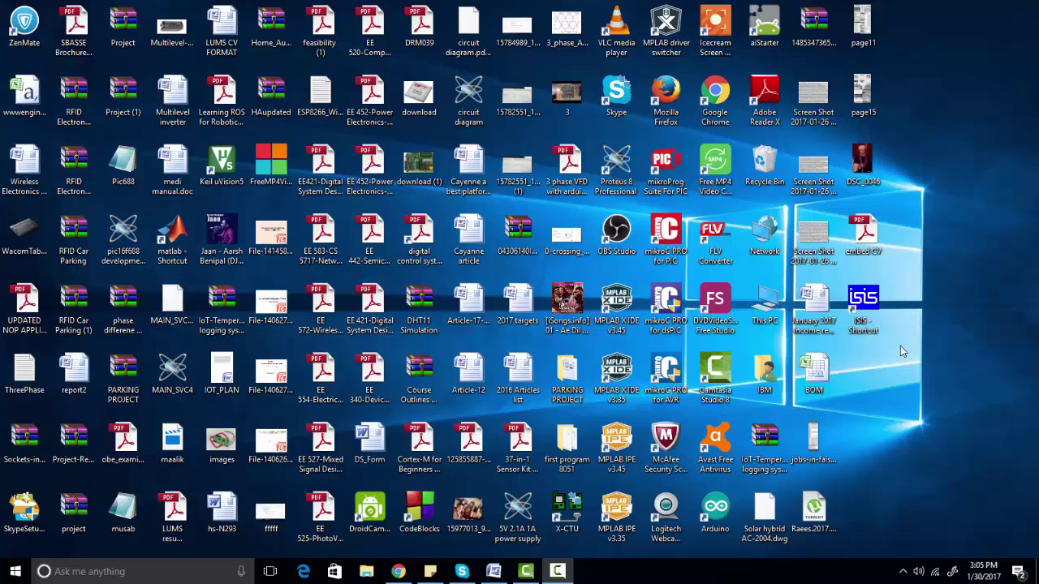
Step: Start Proteus ISIS Professional from the ISIS desktop icon
left_click(857, 300)
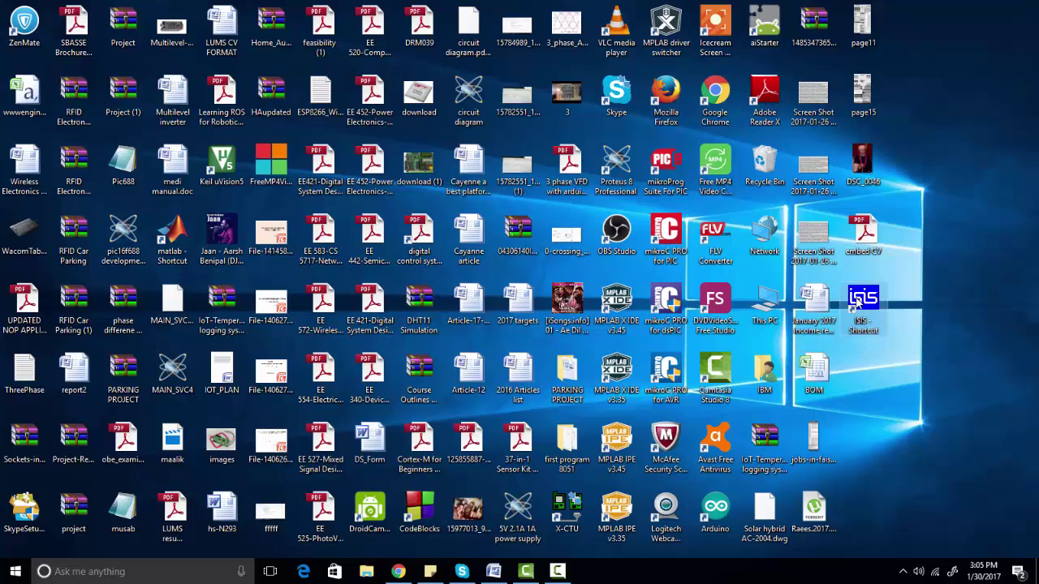
double_click(857, 300)
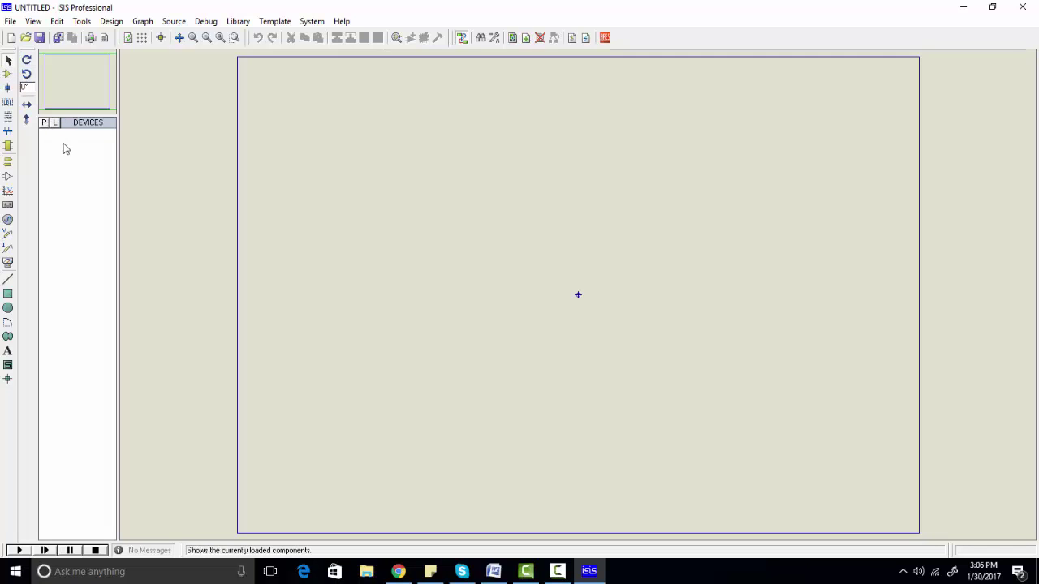
Step: Open the Pick Devices library picker with the P button
left_click(46, 124)
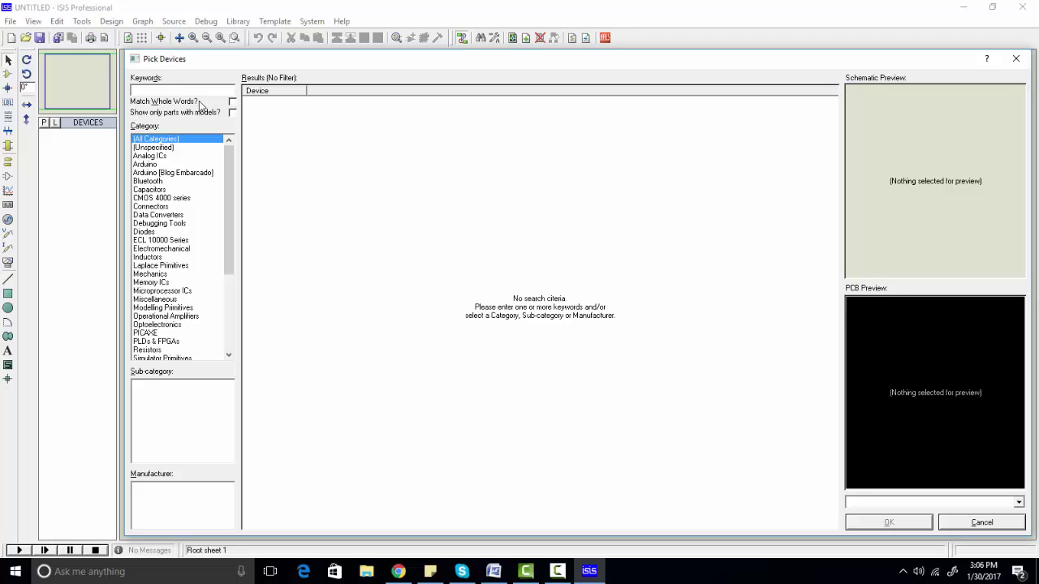
Step: Search for 7402 in Pick Devices, add it, and trim the keyword to 740
type("402")
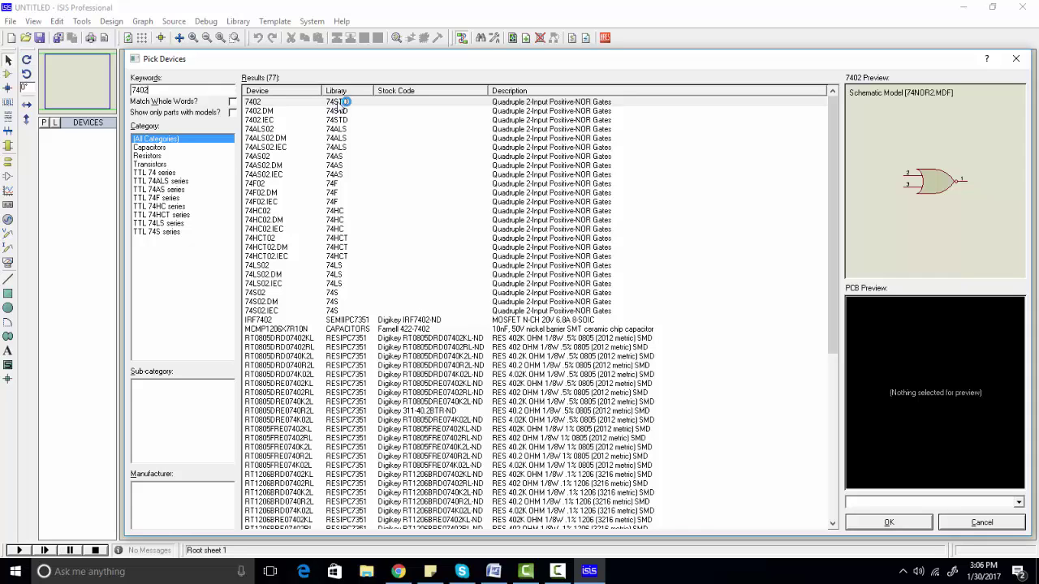
double_click(339, 103)
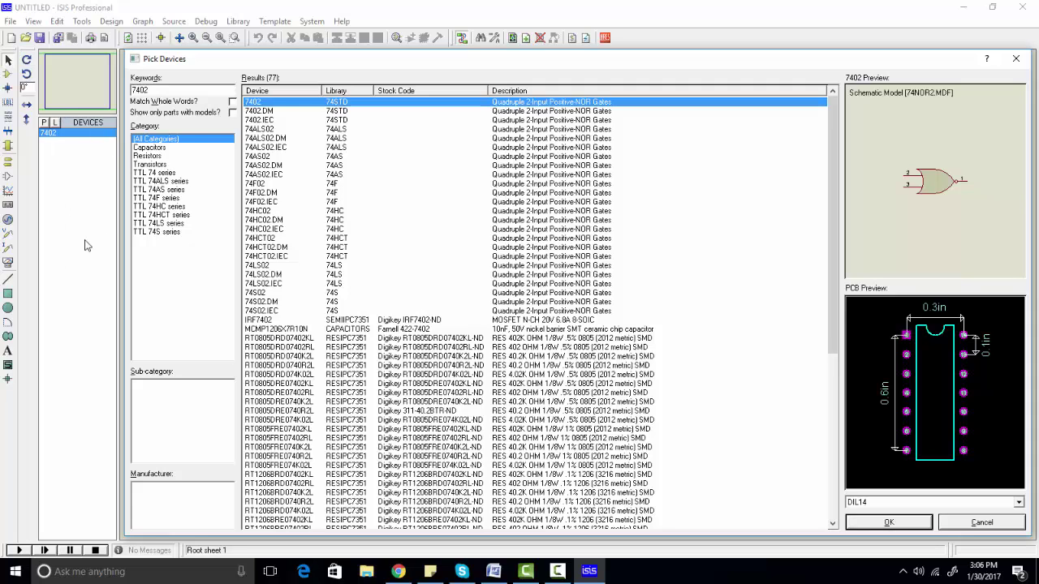
mouse_move(265, 108)
left_click(165, 87)
key("BackSpace")
Step: Search 7404 and preview inverter variants such as 74F04.IEC and 74HCT04.IEC
type("4")
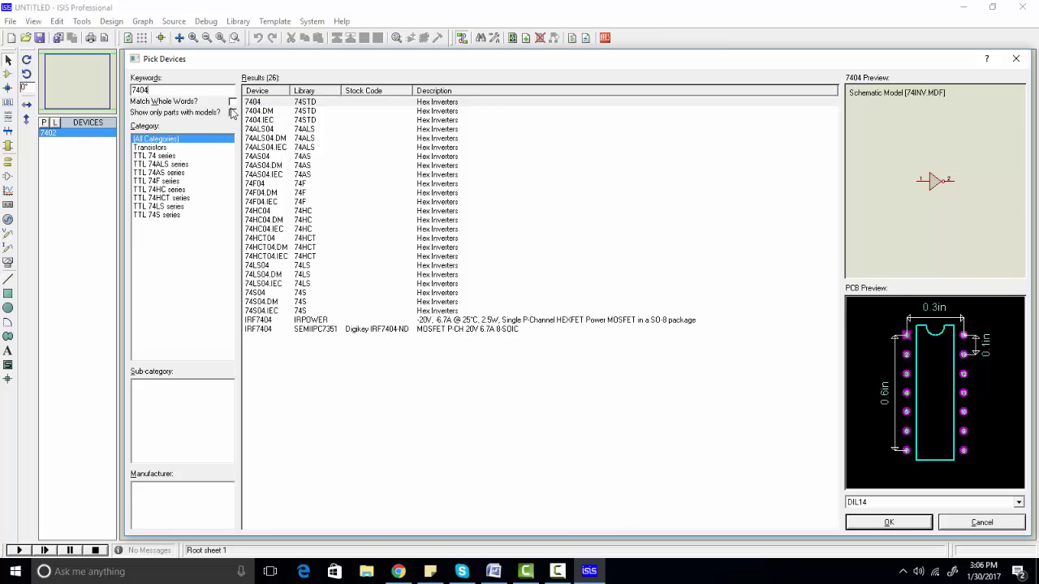
left_click(313, 102)
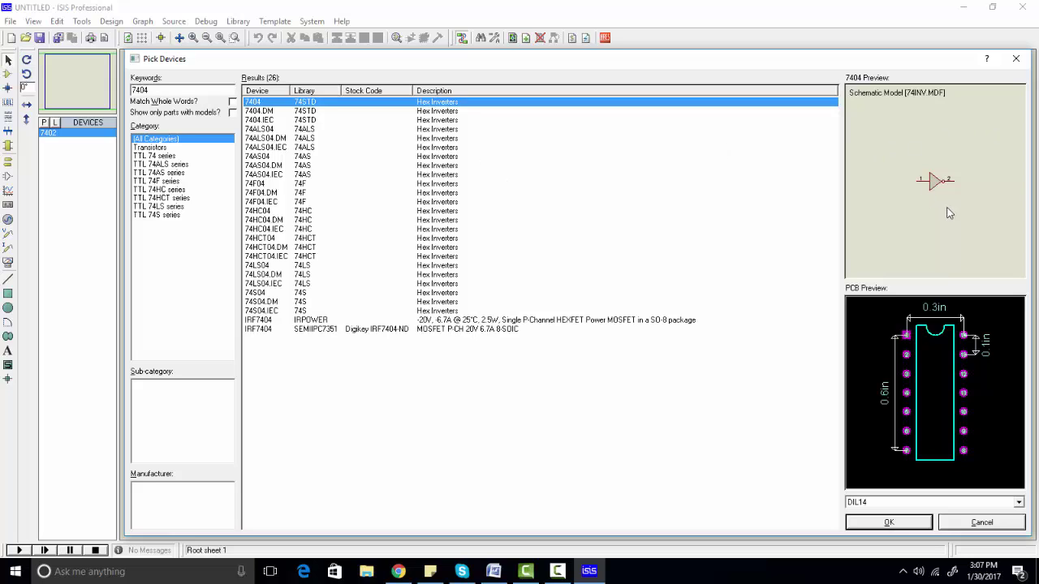
left_click(310, 129)
left_click(312, 147)
left_click(313, 165)
left_click(316, 201)
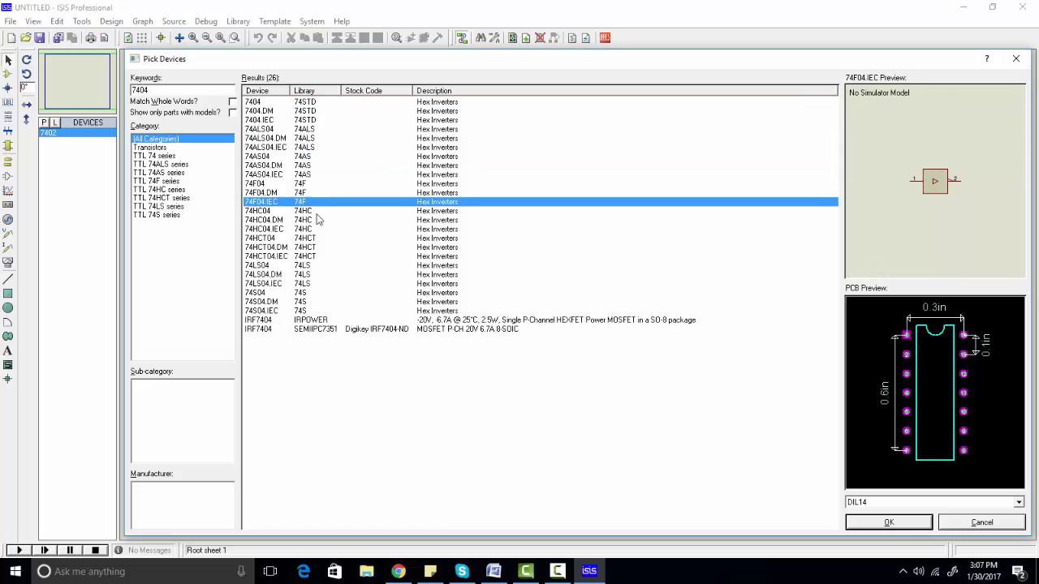
left_click(323, 257)
Step: Compare the 74HCT04, 74HC04, 74F04 and 74AS04.DM variants' previews and simulation models
left_click(313, 194)
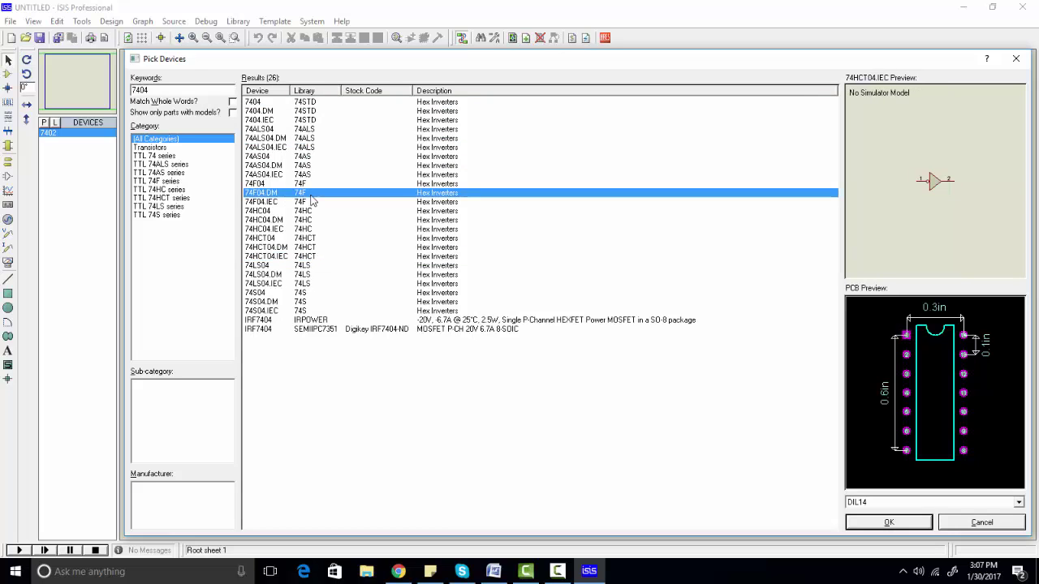
left_click(301, 156)
left_click(305, 239)
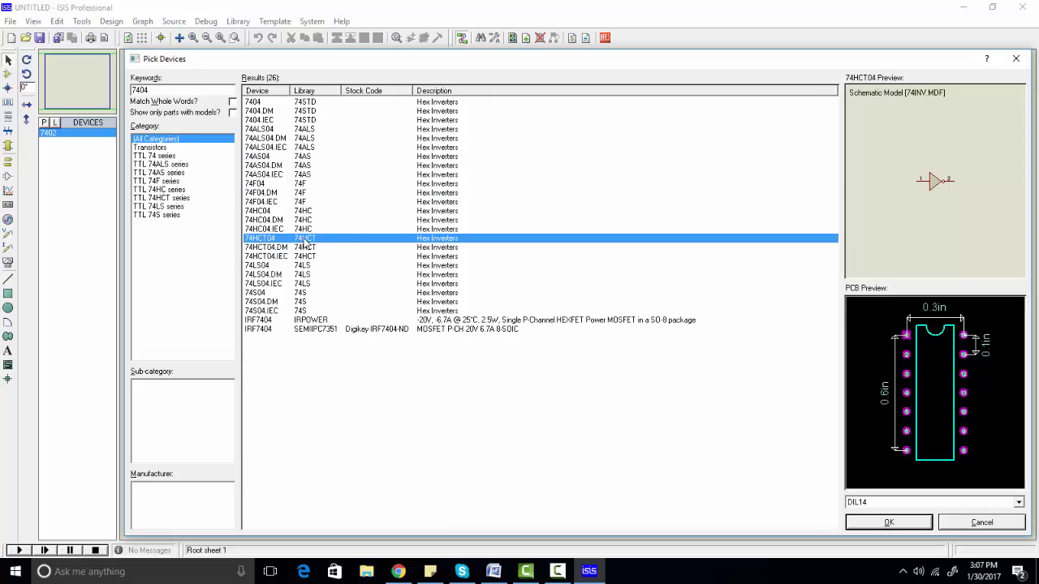
left_click(307, 213)
left_click(307, 185)
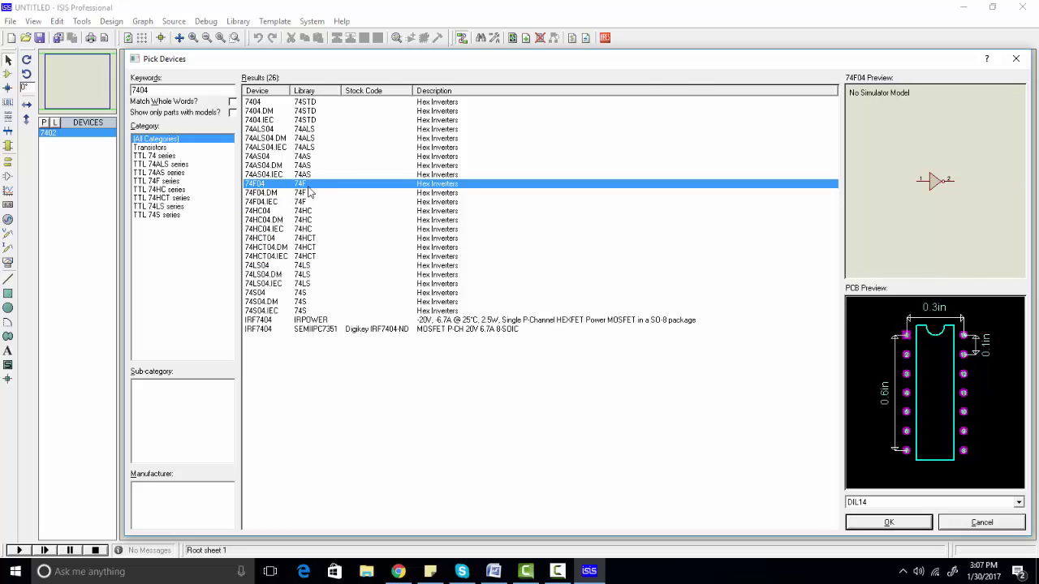
left_click(821, 166)
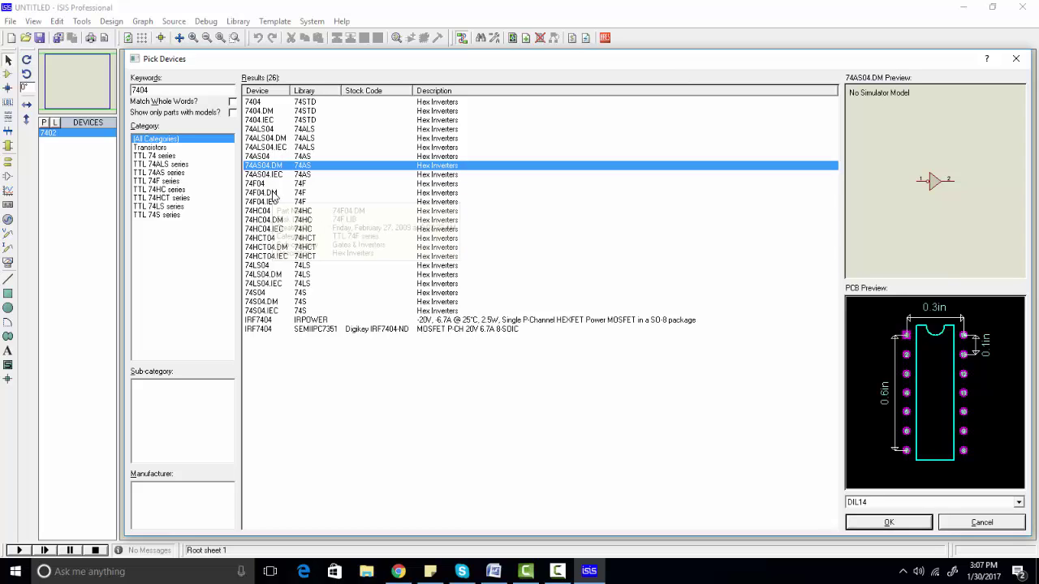
Step: Add the standard 7404 hex inverter to the device list and clear the keyword
left_click(258, 103)
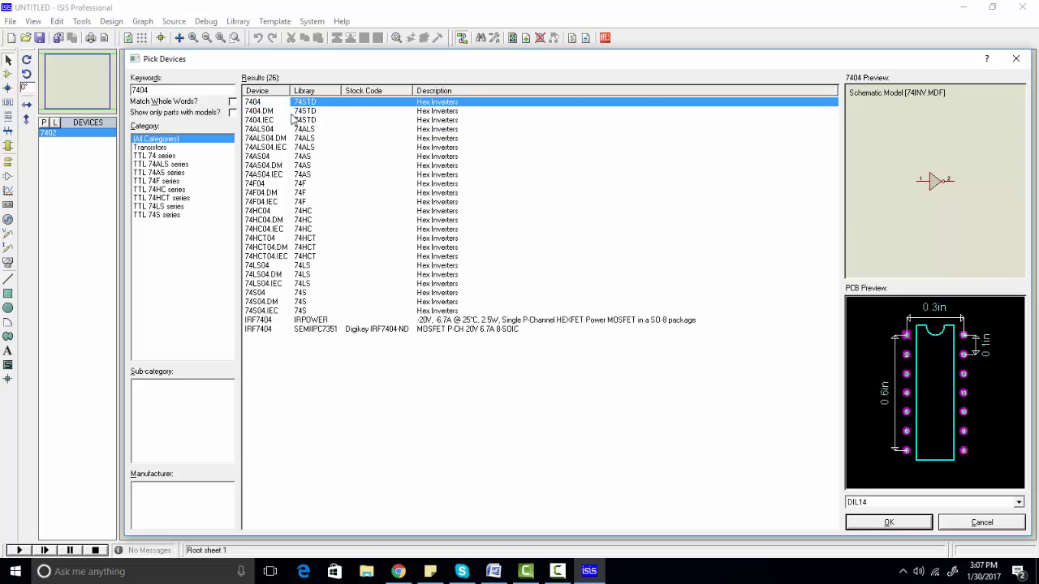
left_click(292, 114)
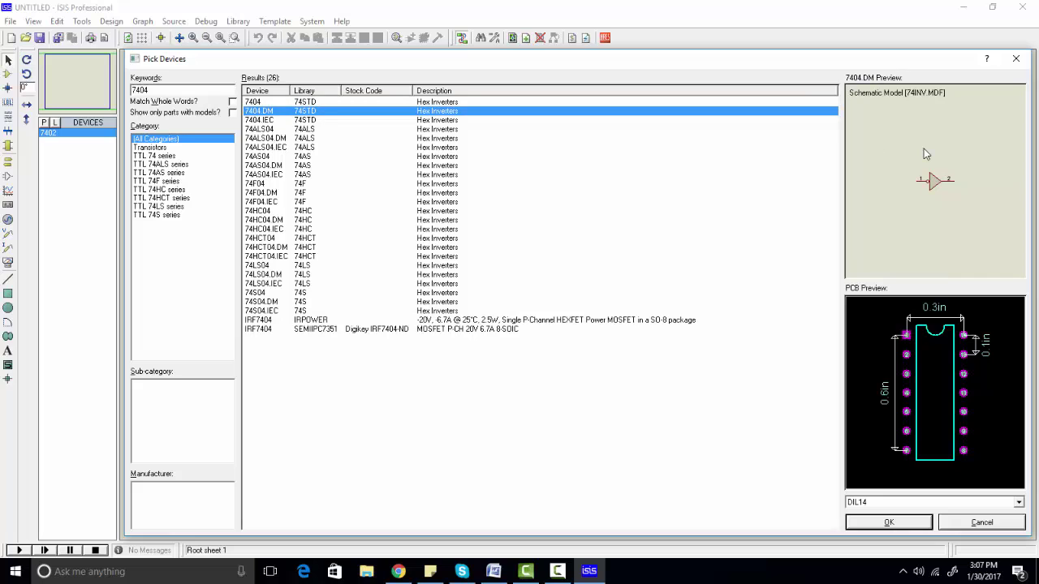
double_click(256, 102)
double_click(148, 90)
key("BackSpace")
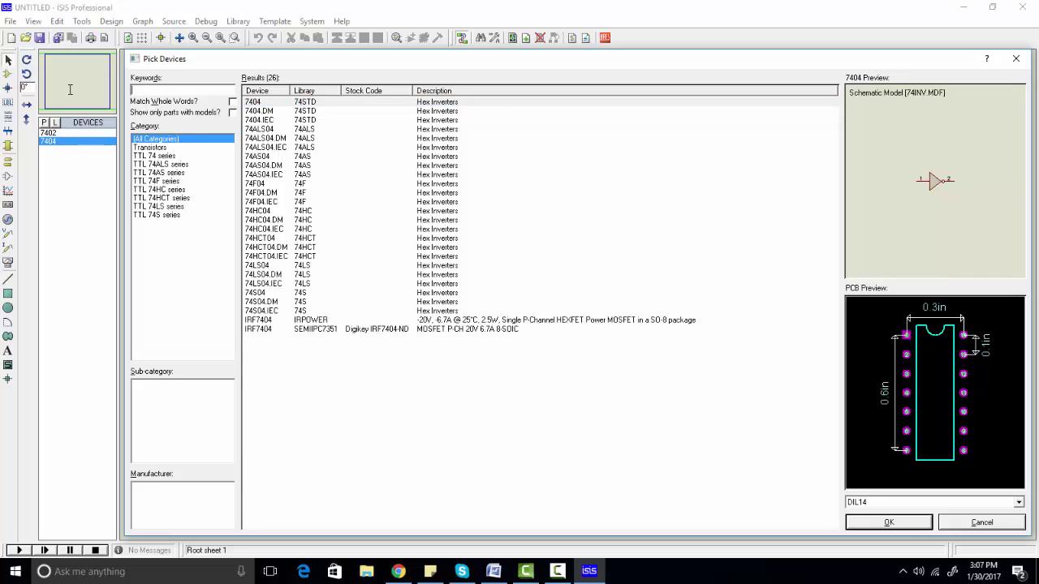
Step: Add the 7408 AND gate and 7432 OR gate to the device list
type("740")
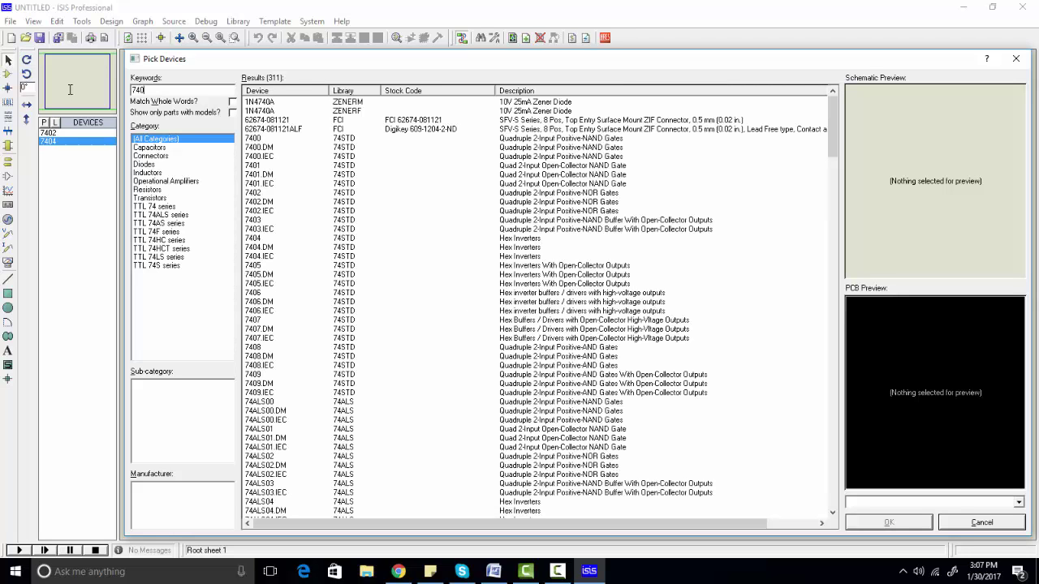
type("8")
left_click(360, 122)
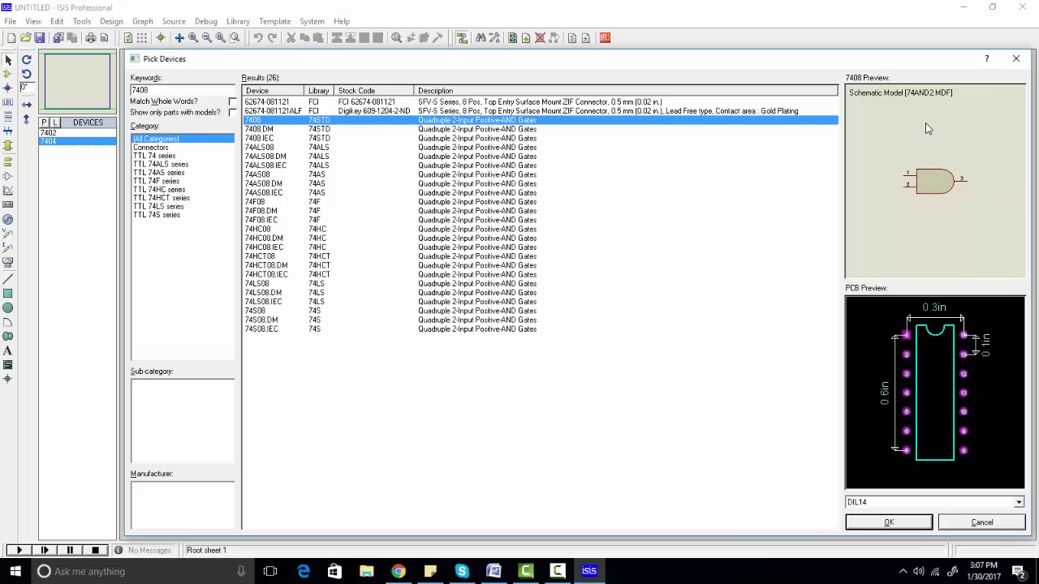
double_click(482, 122)
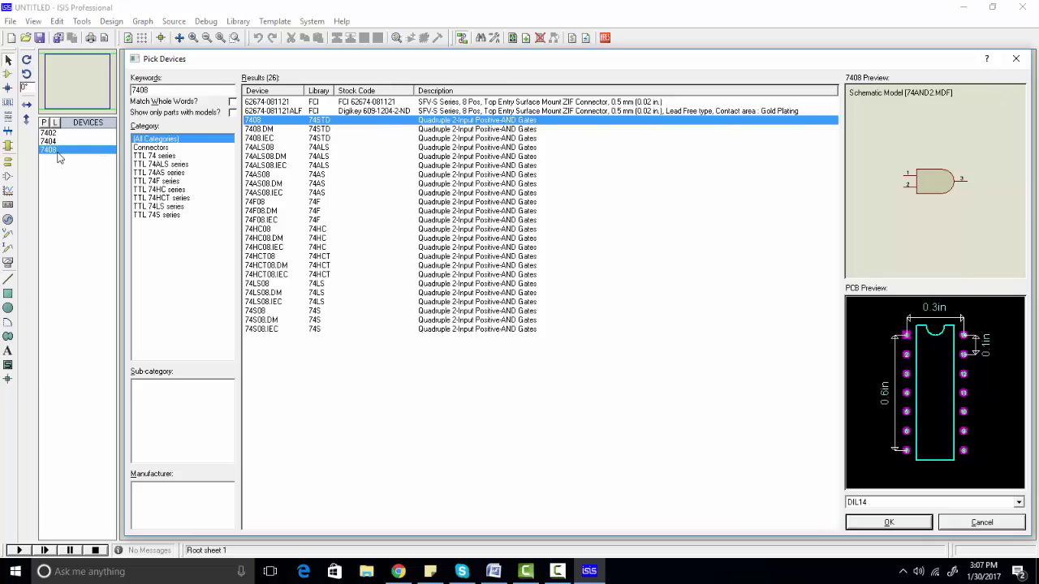
left_click(166, 91)
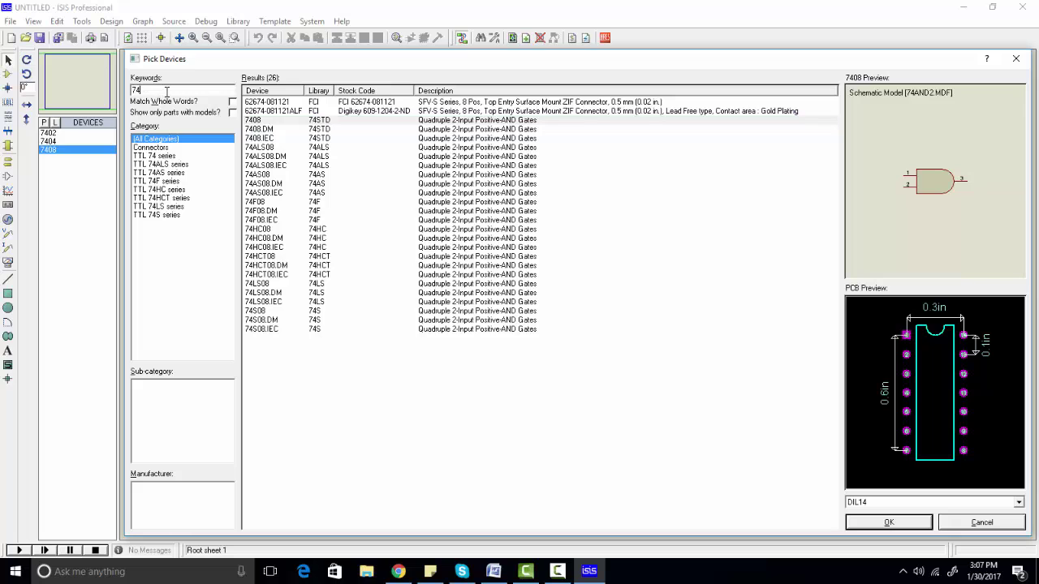
type("32")
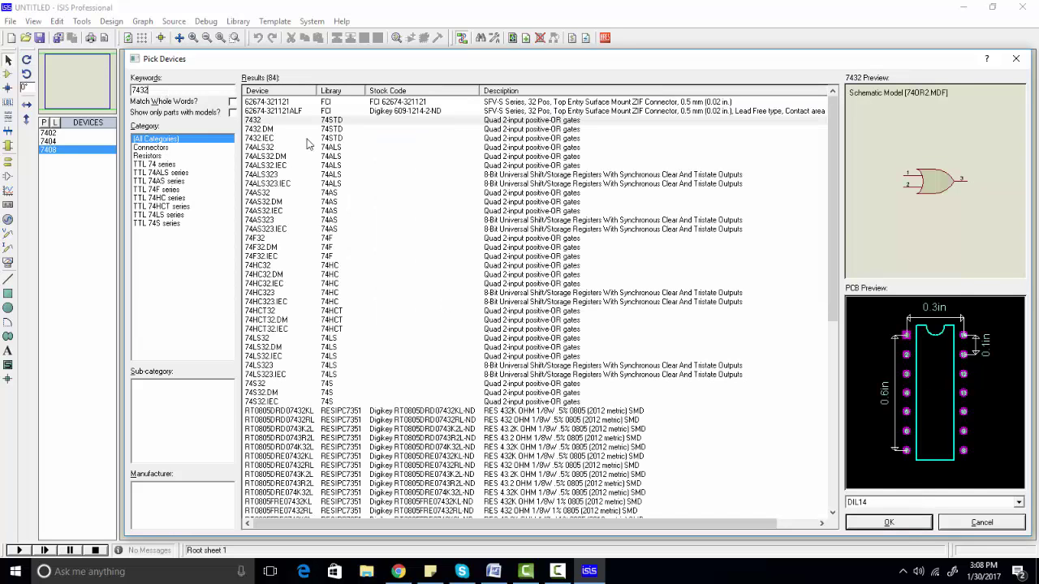
double_click(312, 121)
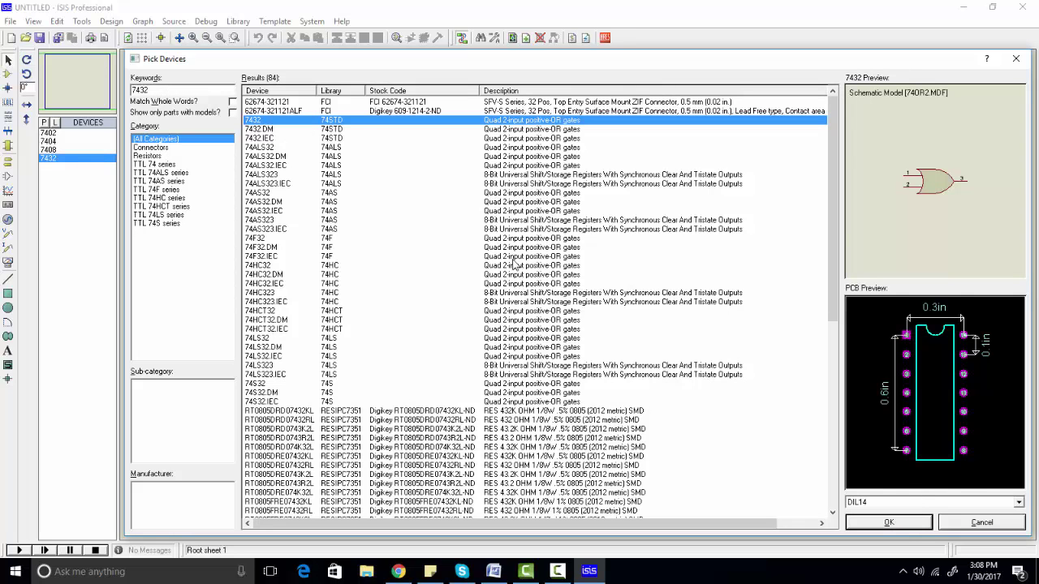
Step: Clear the keyword and add the LOGICPROBE (BIG) part
left_click(161, 87)
left_click_drag(161, 87, 77, 88)
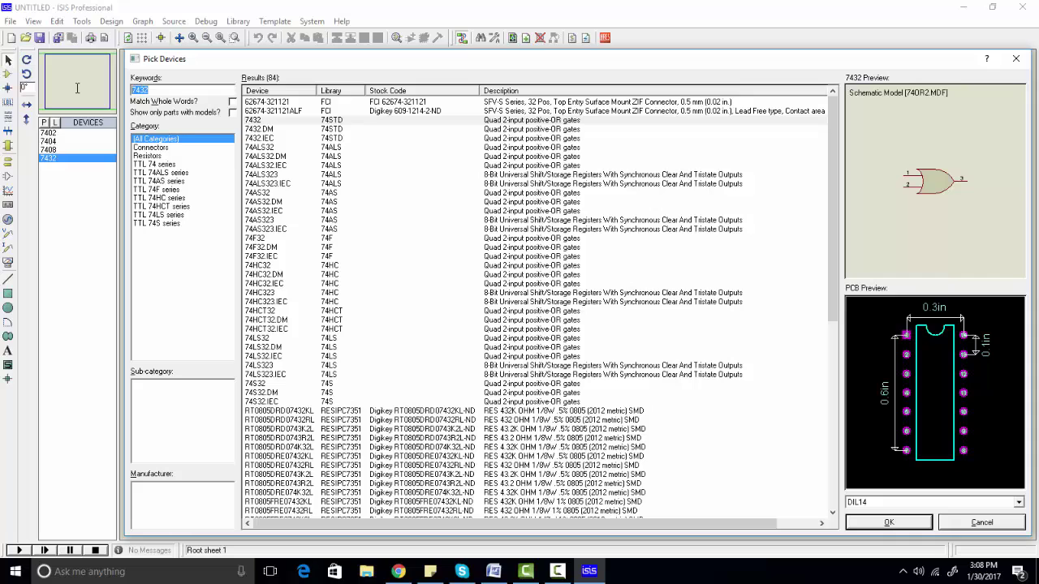
key("BackSpace")
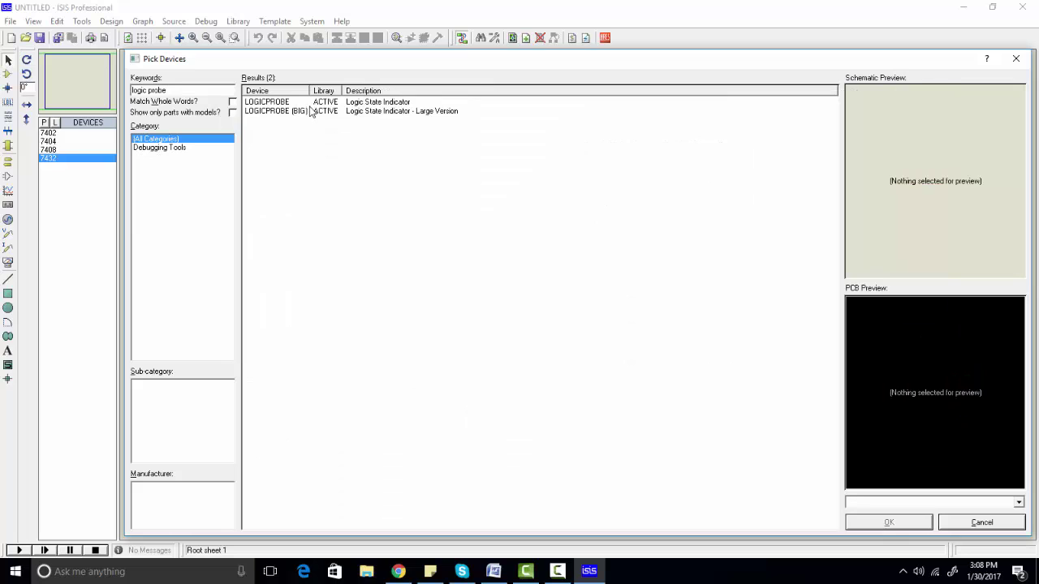
double_click(309, 112)
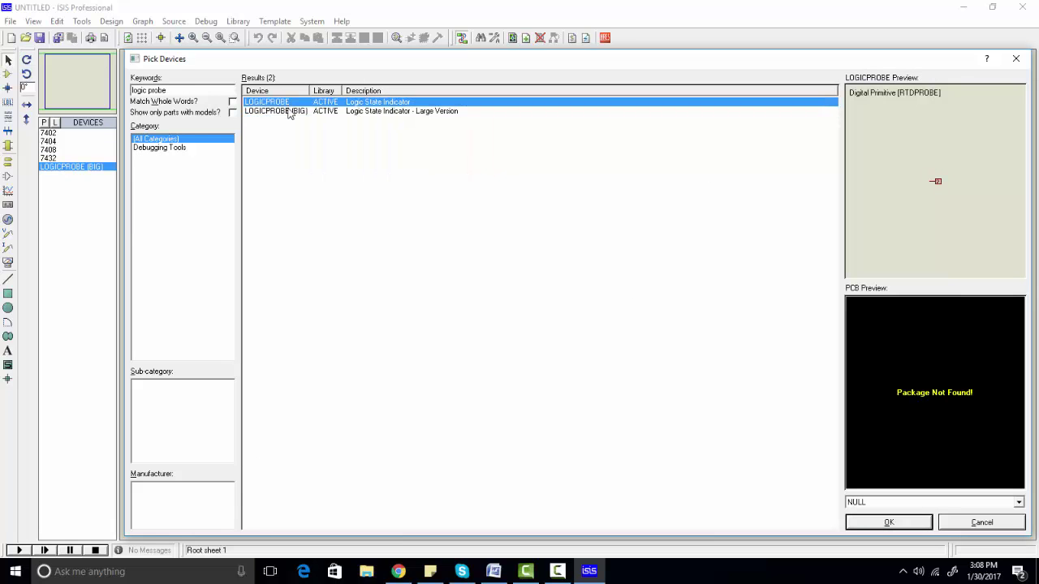
Step: Change the search to 'logic state', add LOGICSTATE, and close the picker
left_click_drag(172, 90, 146, 90)
key("BackSpace")
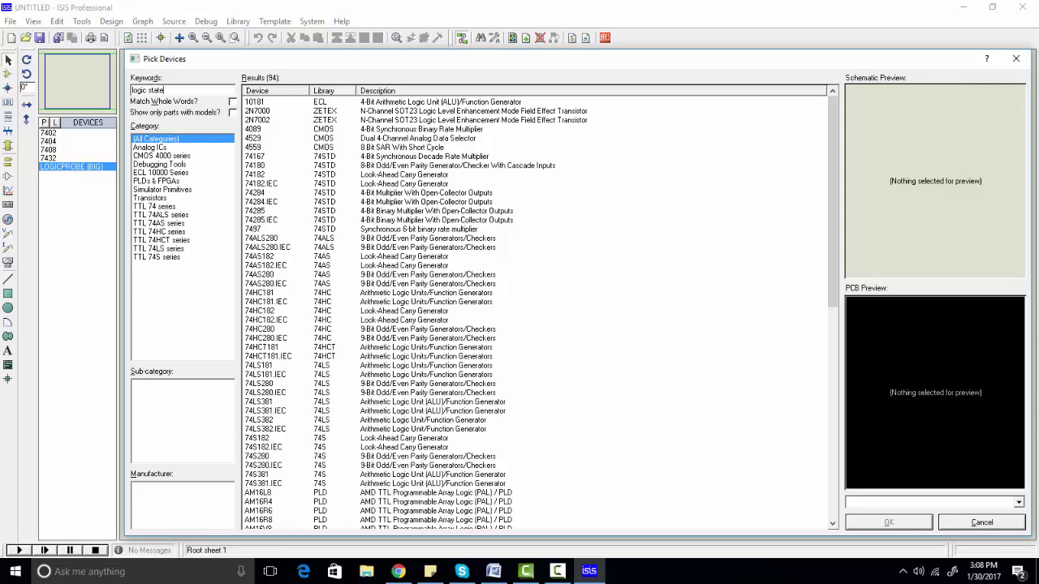
left_click(375, 111)
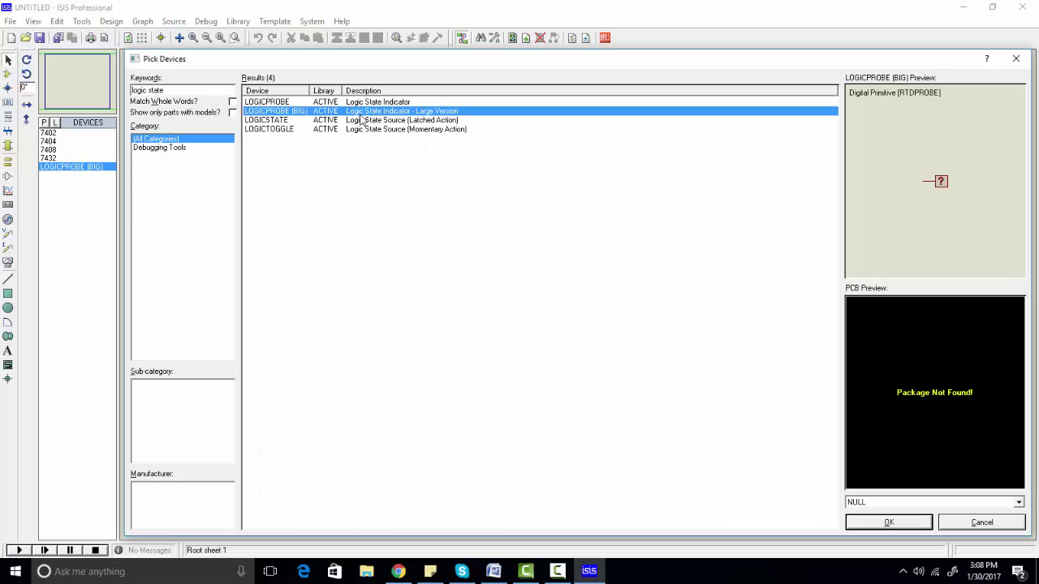
double_click(354, 121)
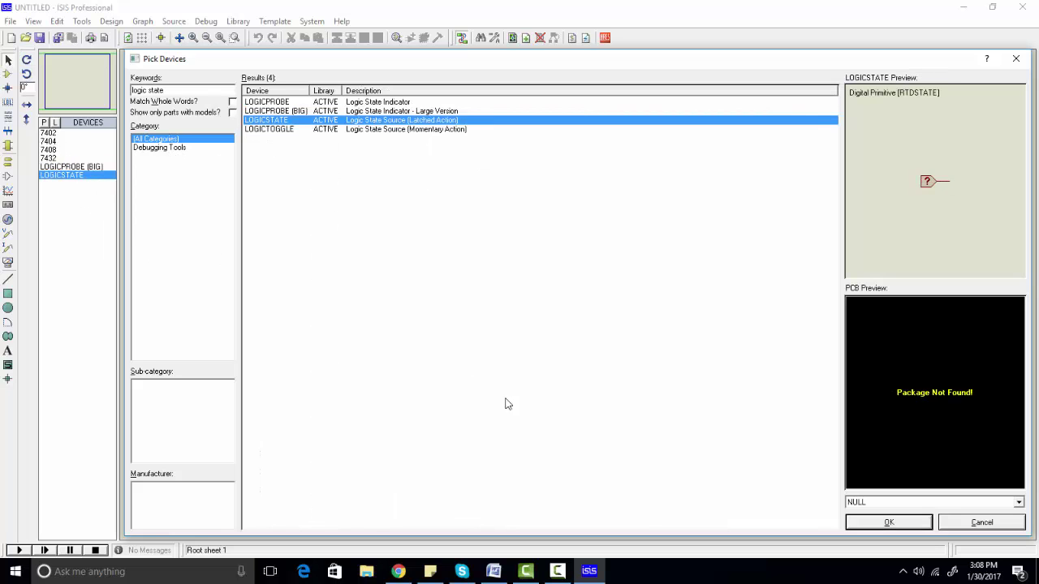
left_click(913, 526)
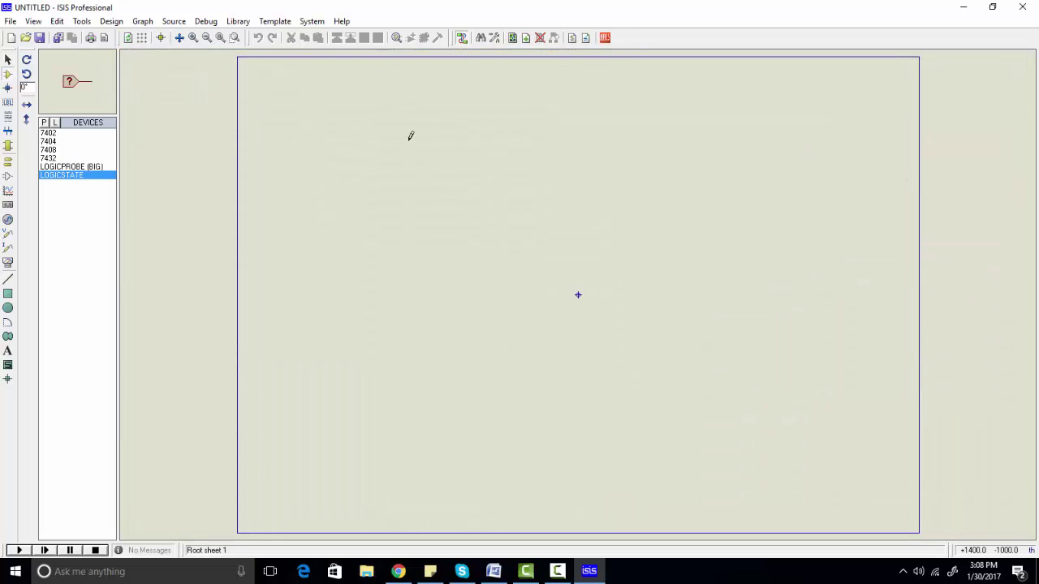
Step: Place a 7408 AND gate near the sheet centre and zoom in on it
left_click(60, 158)
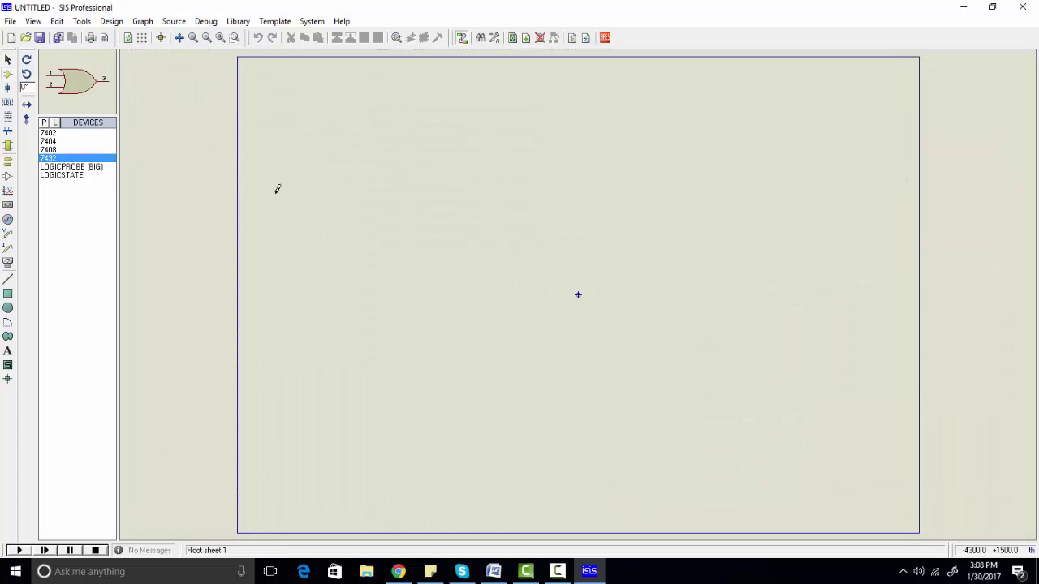
left_click(62, 151)
left_click(482, 185)
left_click(482, 239)
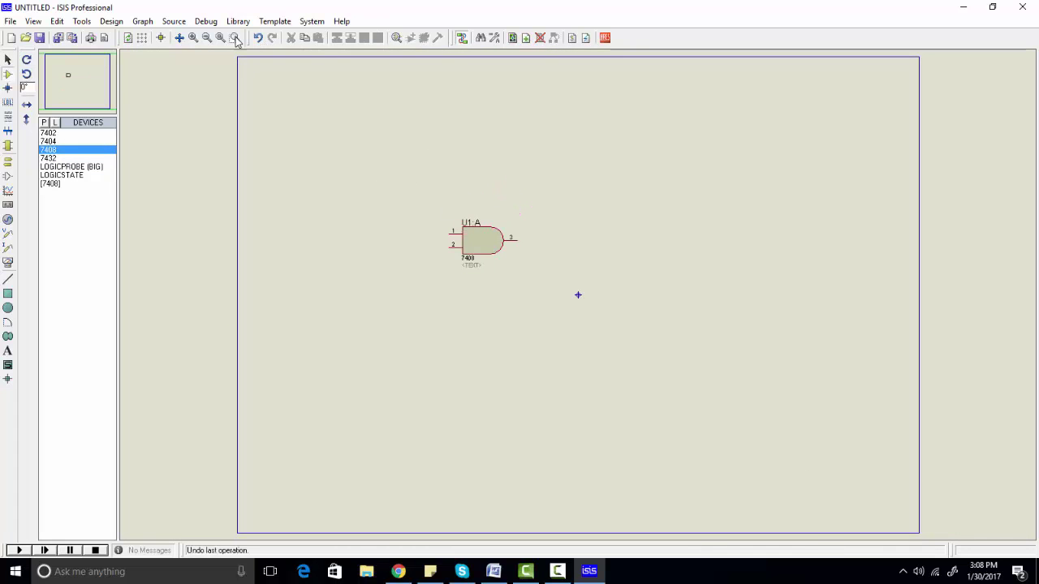
left_click(192, 37)
left_click(77, 94)
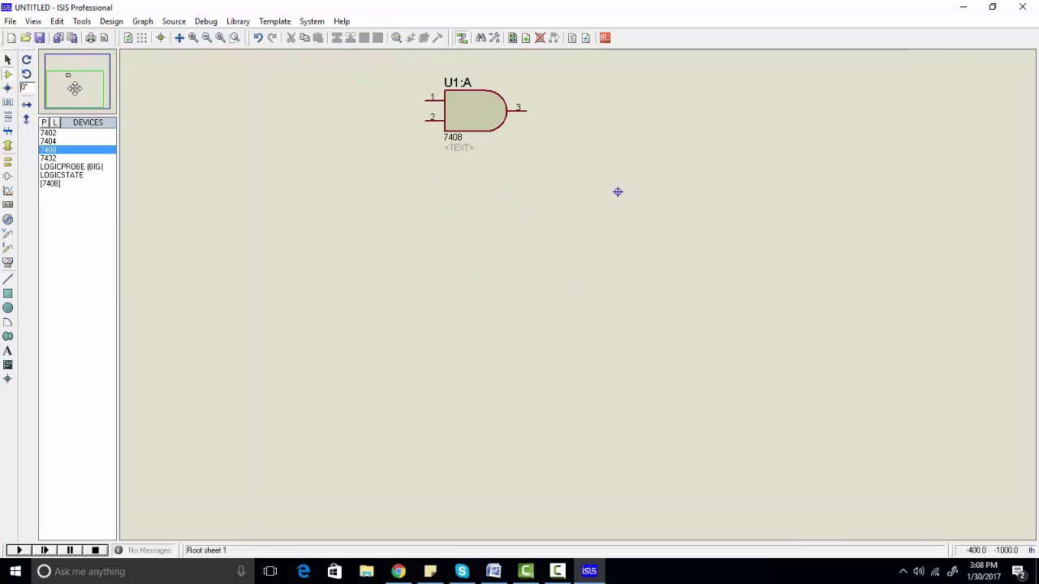
left_click(77, 89)
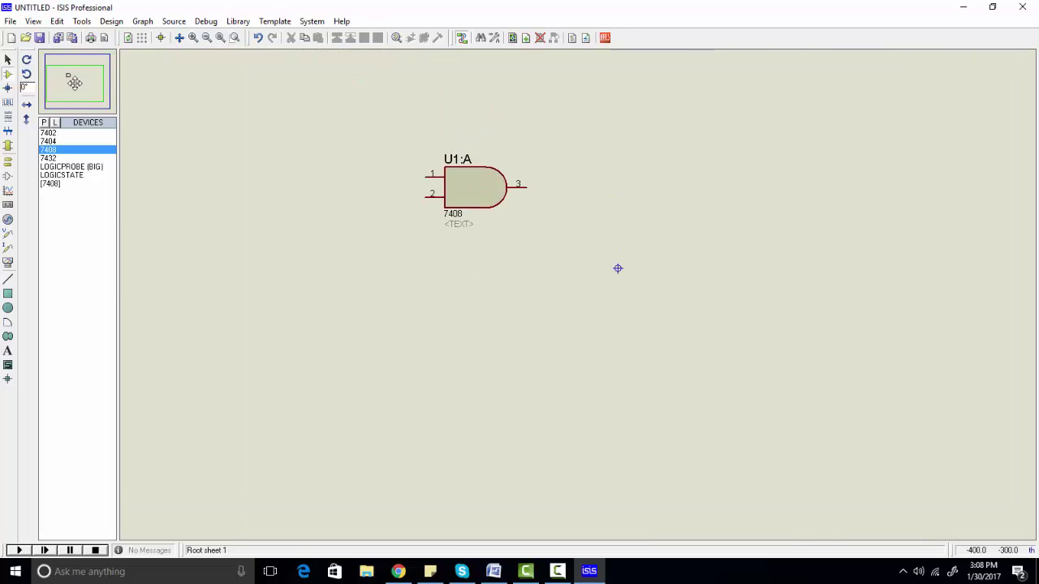
Step: Place a LOGICPROBE (BIG) right of the gate and wire it to output pin 3
left_click(88, 166)
left_click(584, 183)
left_click(545, 186)
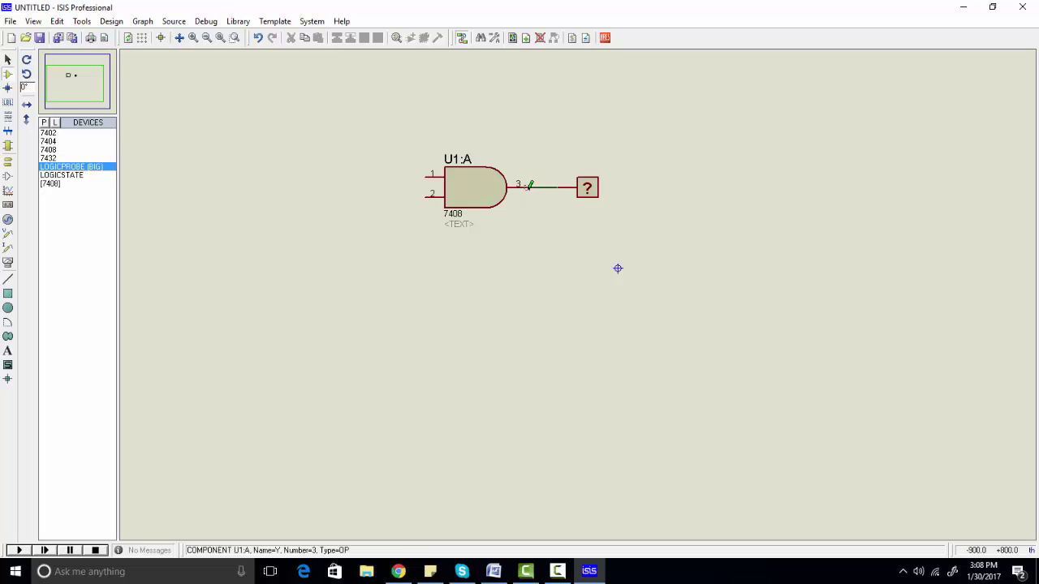
left_click(529, 187)
Step: Place a LOGICSTATE wired to input pin 1, plus a second source below it
left_click(81, 175)
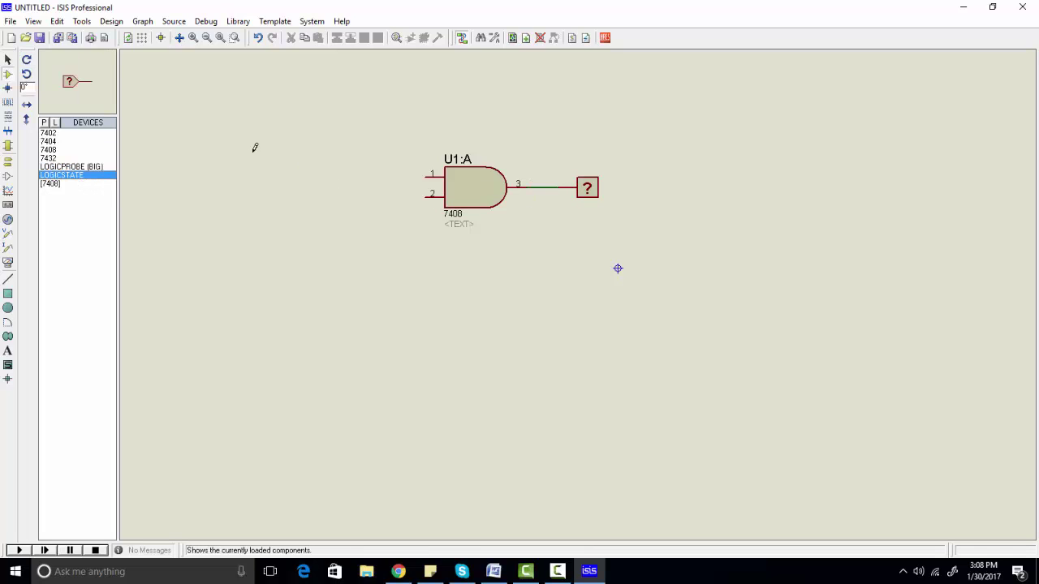
left_click(341, 179)
left_click(364, 177)
left_click(425, 175)
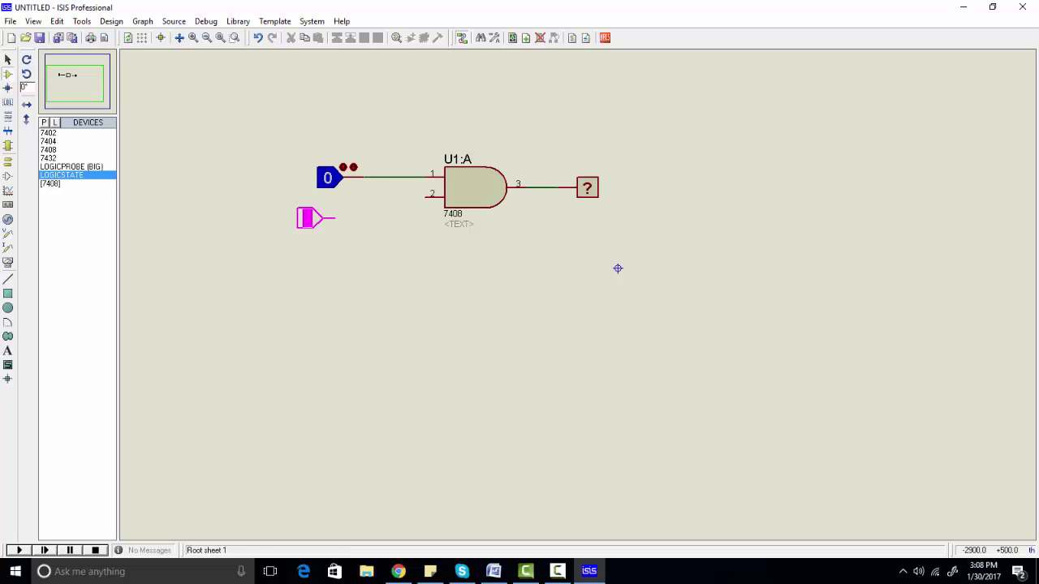
left_click(341, 208)
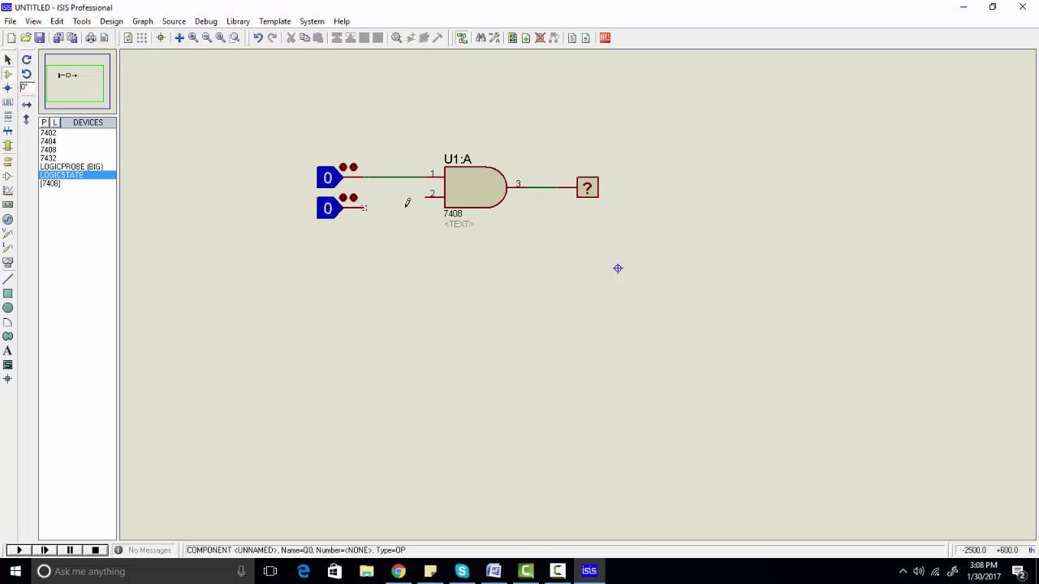
Step: Undo the sources with Ctrl+Z, then re-place a LOGICSTATE wired to input pin 1
left_click(428, 195)
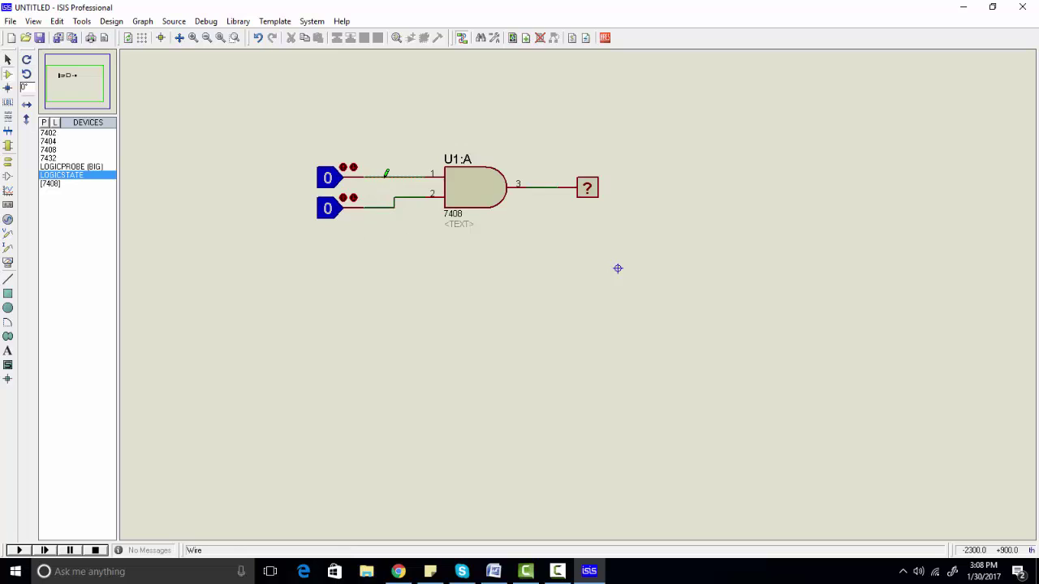
key("ctrl+z")
key("ctrl+z")
key("ctrl+z")
key("ctrl+z")
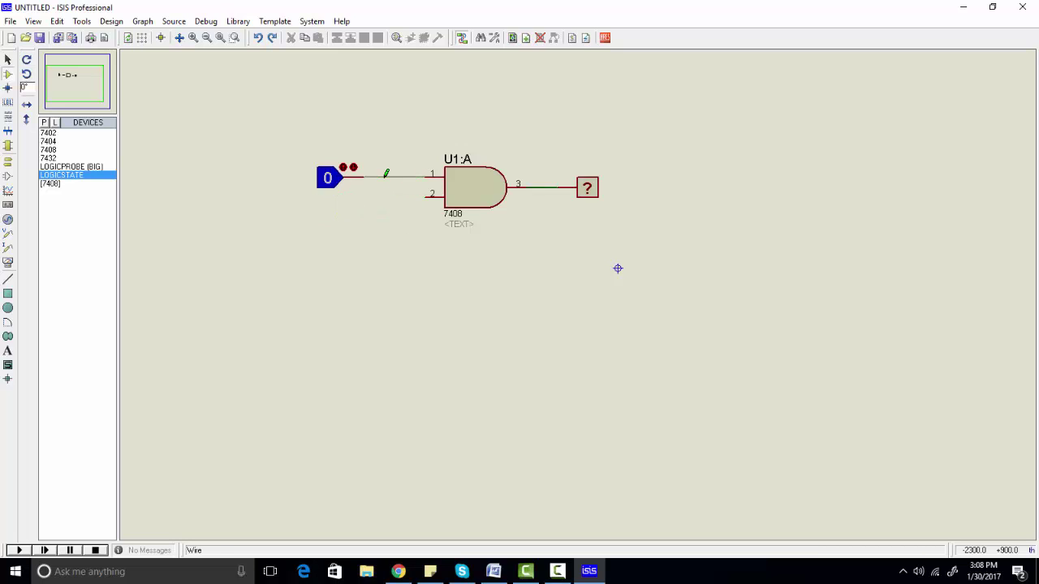
left_click(75, 175)
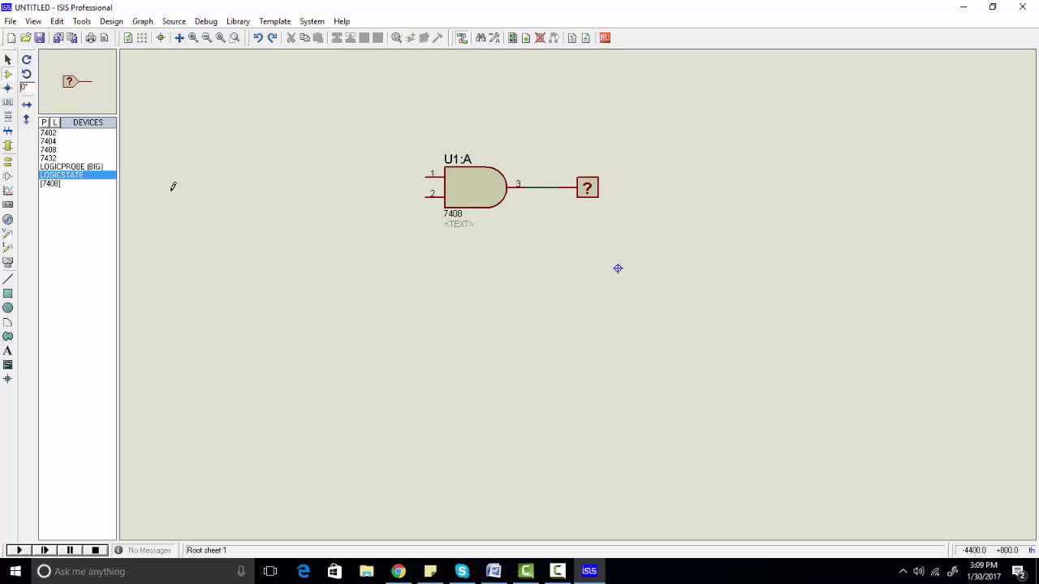
left_click(347, 172)
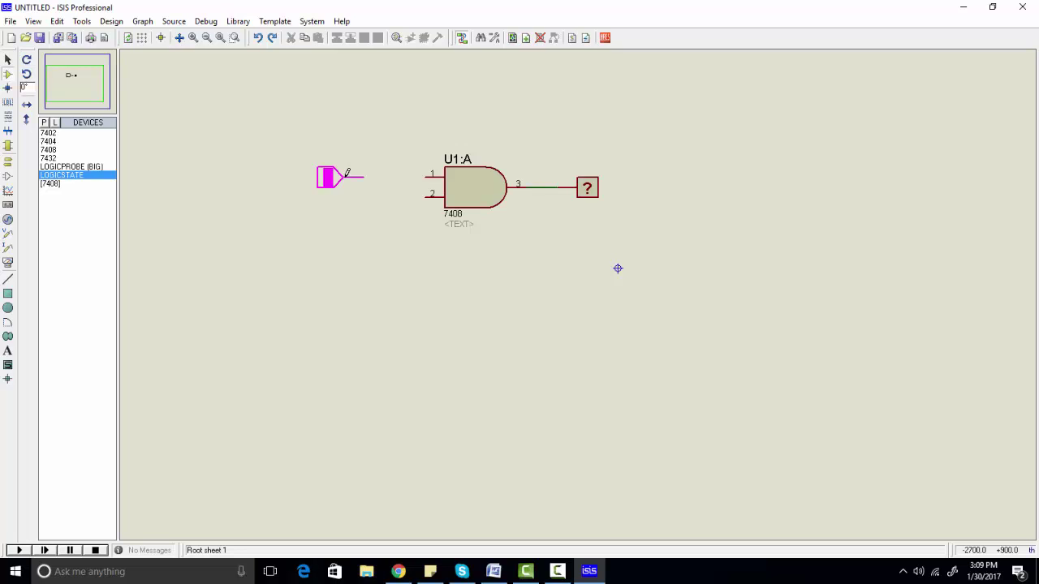
left_click(348, 172)
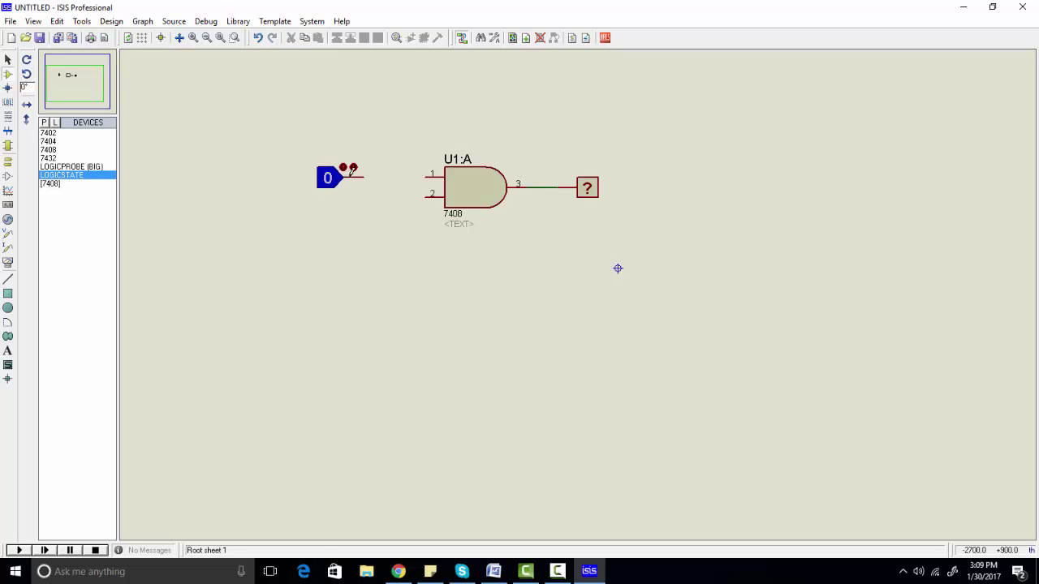
left_click(427, 175)
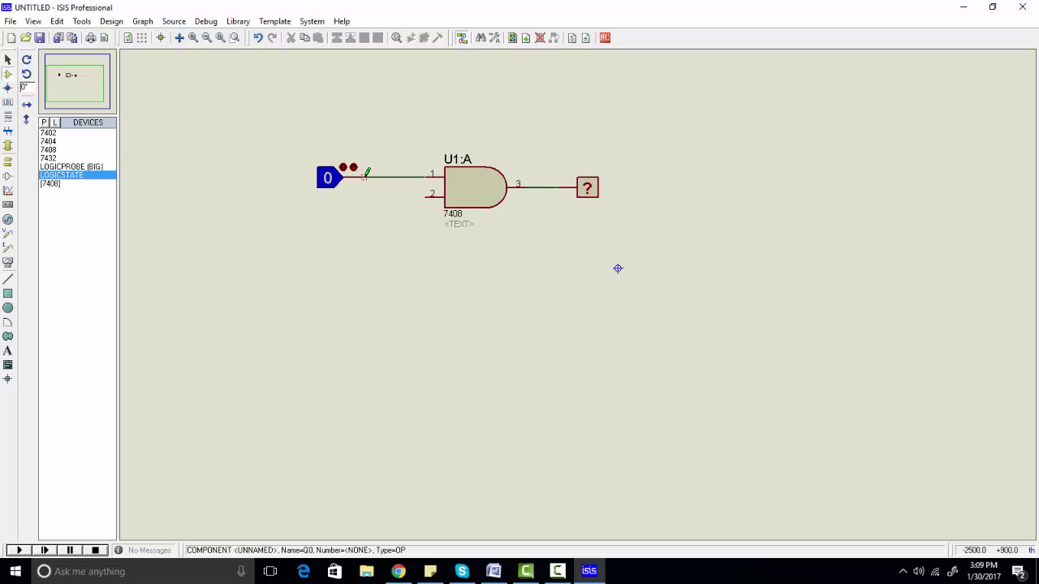
Step: Place a second LOGICSTATE below the first and wire it to input pin 2
left_click(338, 209)
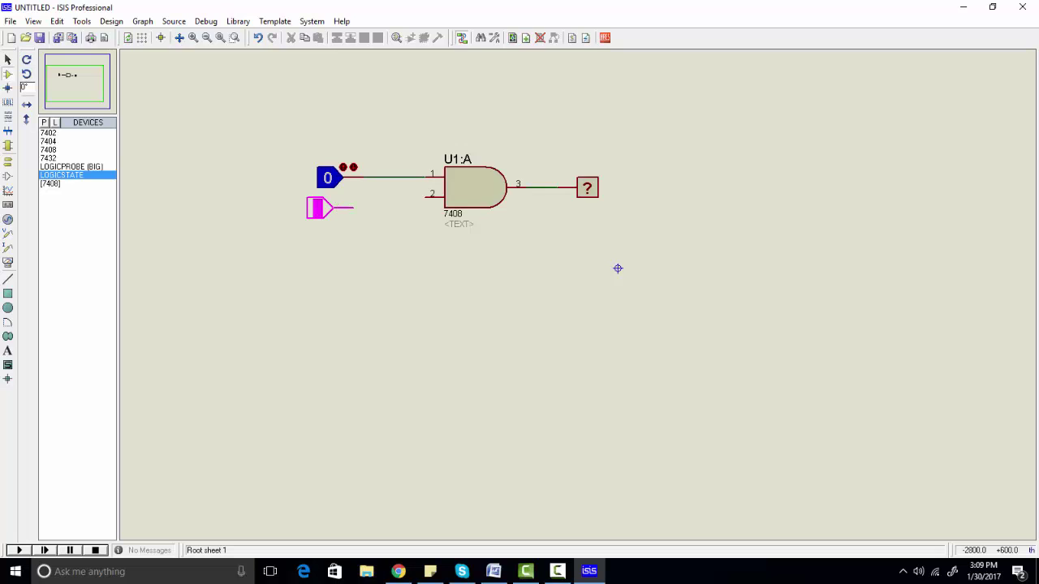
left_click(338, 208)
left_click(364, 208)
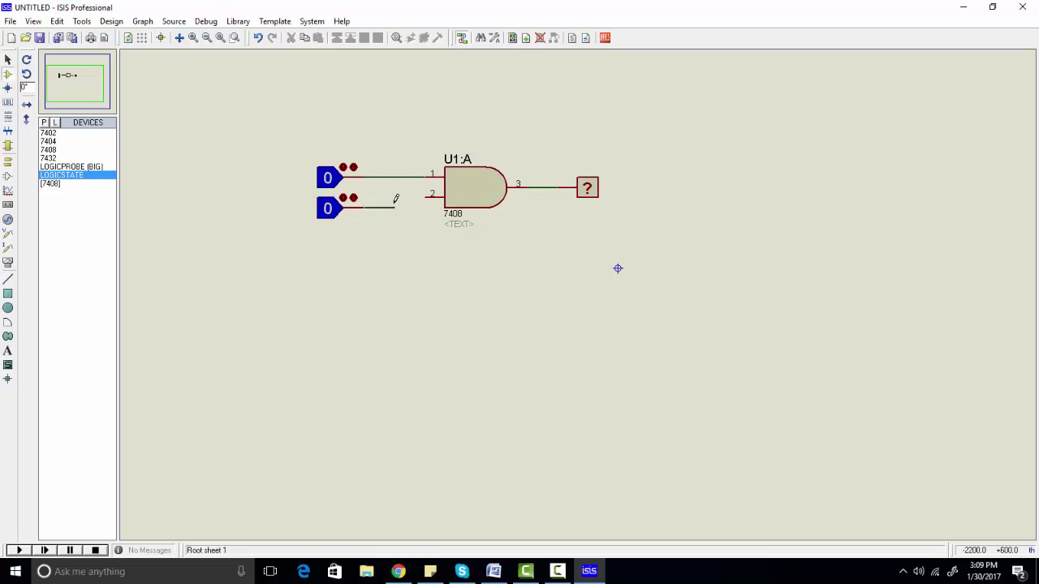
left_click(425, 194)
Step: Run the simulation, set both inputs to 1, switch the upper back to 0, then stop
left_click(19, 550)
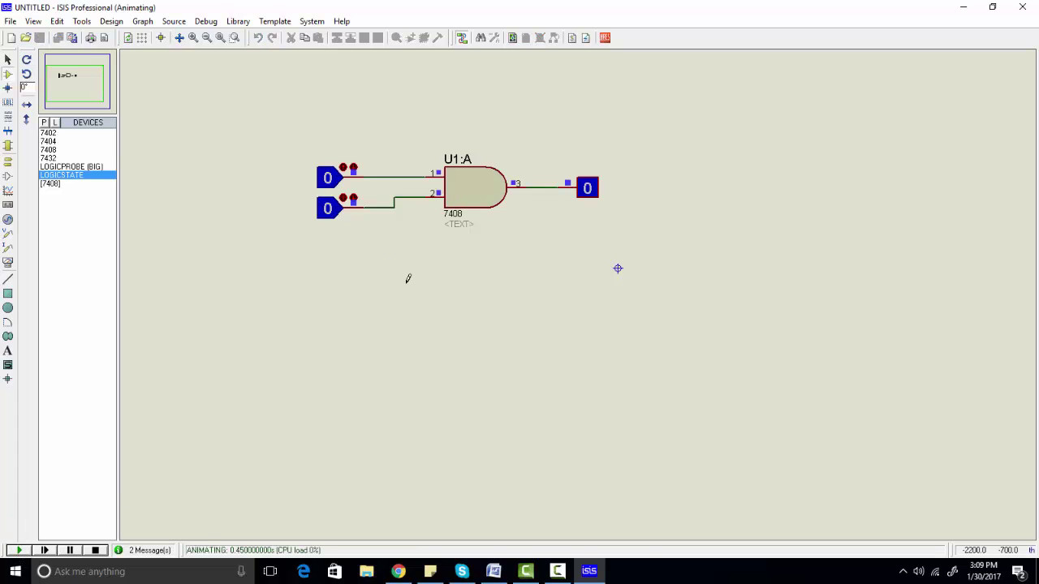
left_click(343, 168)
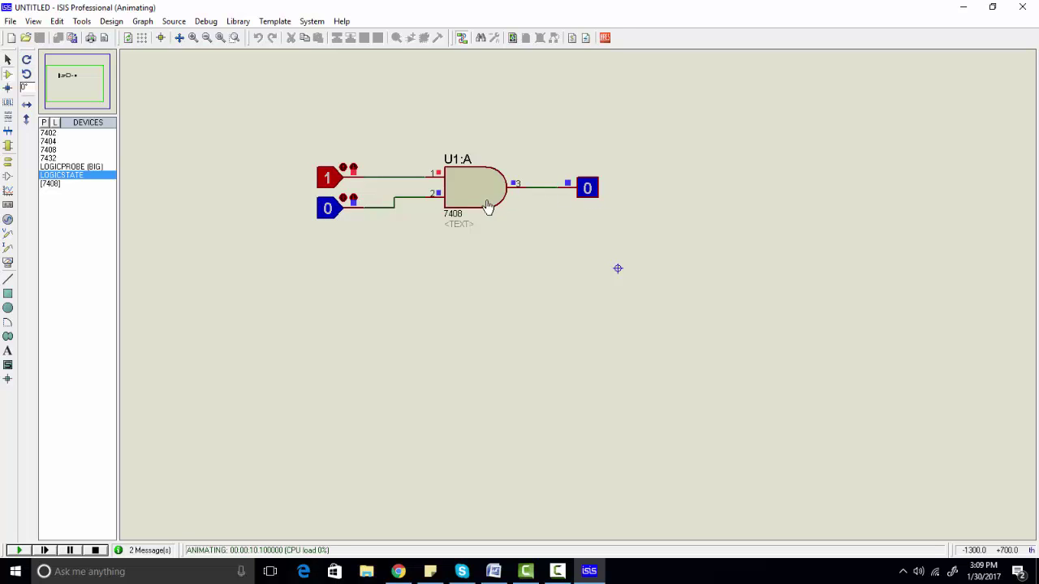
left_click(342, 202)
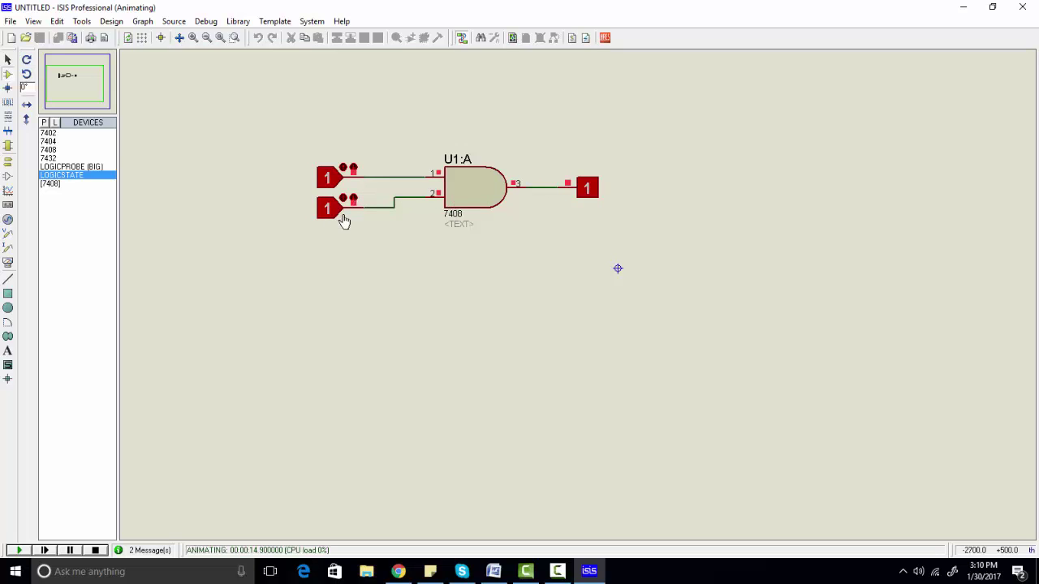
left_click(399, 175)
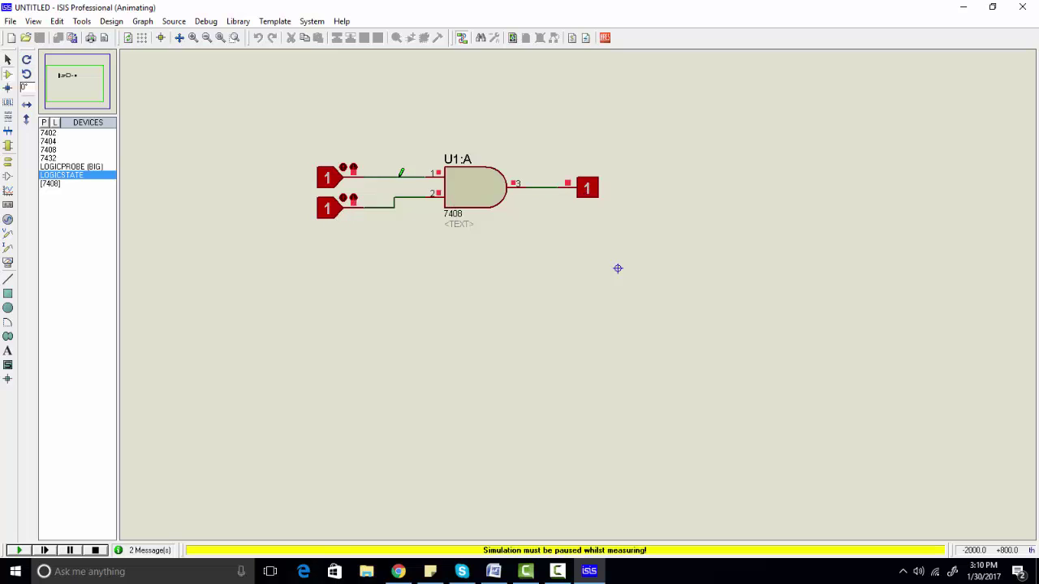
left_click(353, 169)
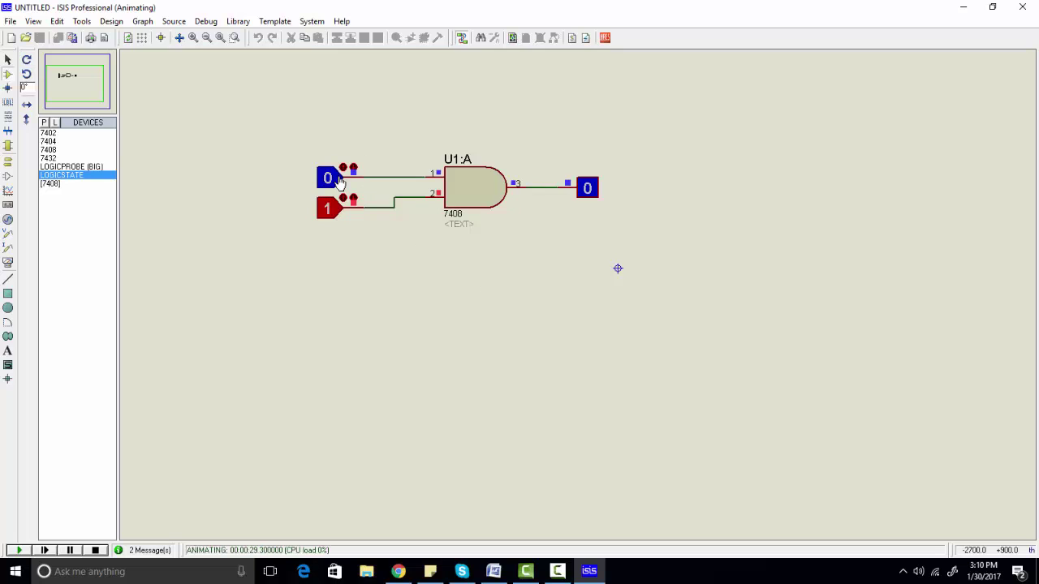
left_click(95, 550)
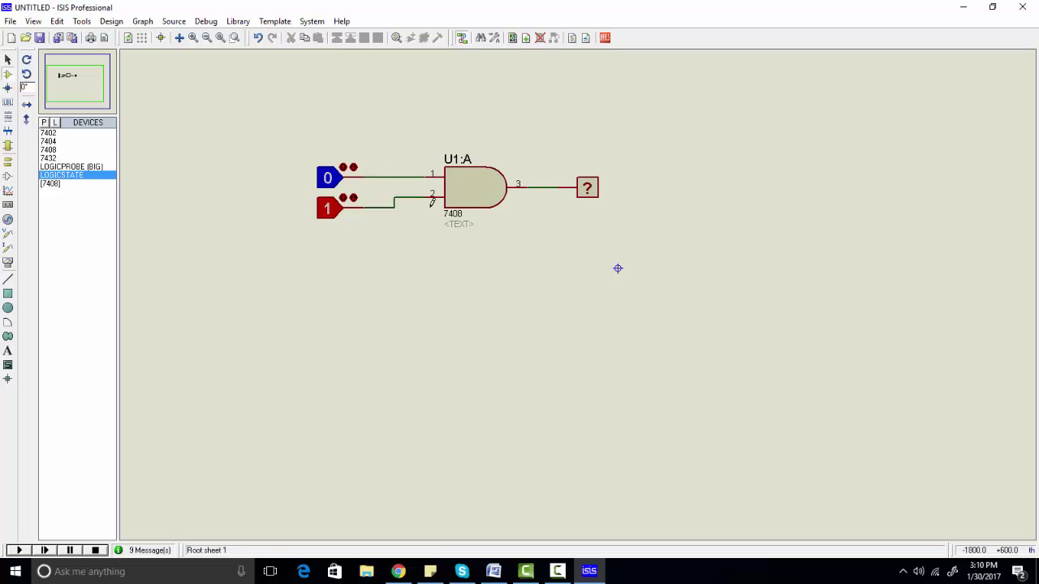
Step: Zoom in on the schematic and select 7404 in the Devices list
scroll(432, 203, "up", 1)
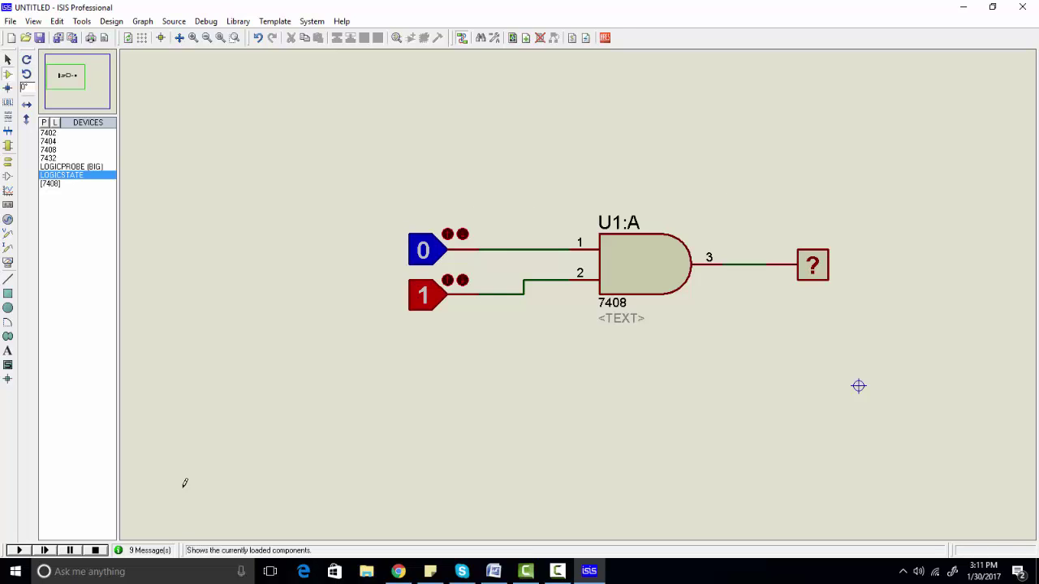
left_click(50, 141)
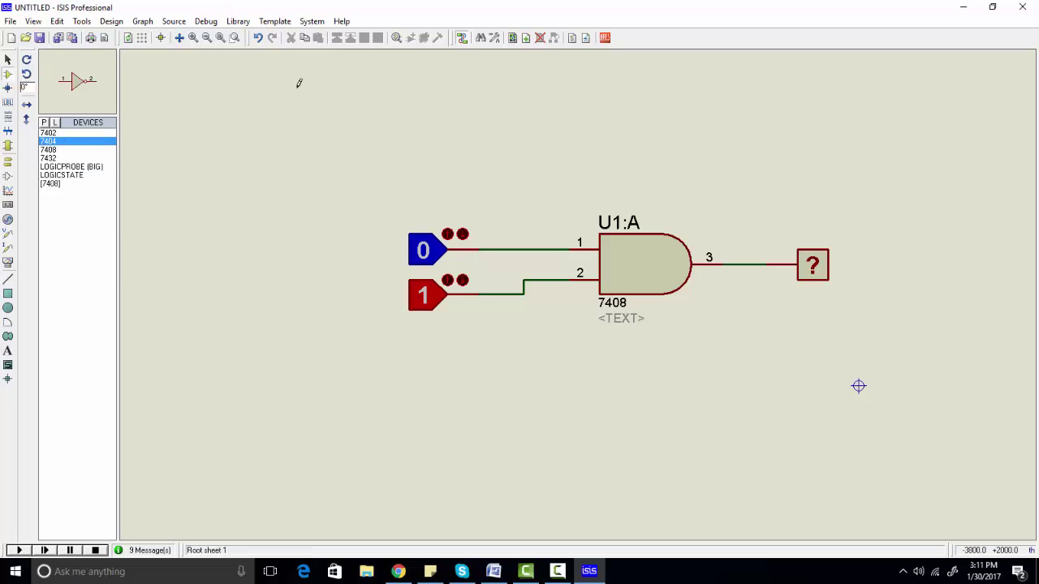
Step: Place the 7404 above the AND gate and wire the 0 input to its pin 1
left_click(584, 111)
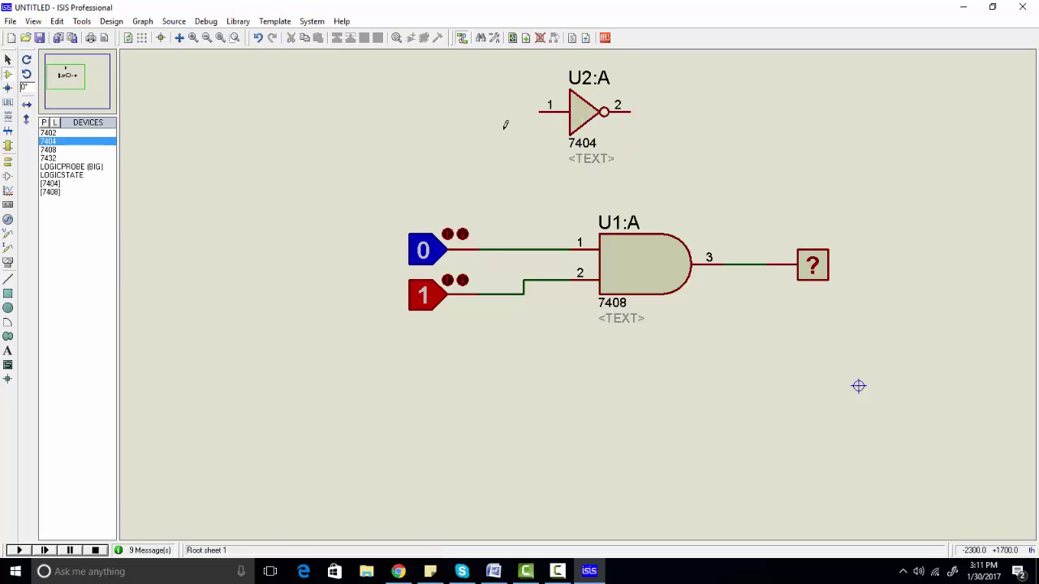
left_click(493, 249)
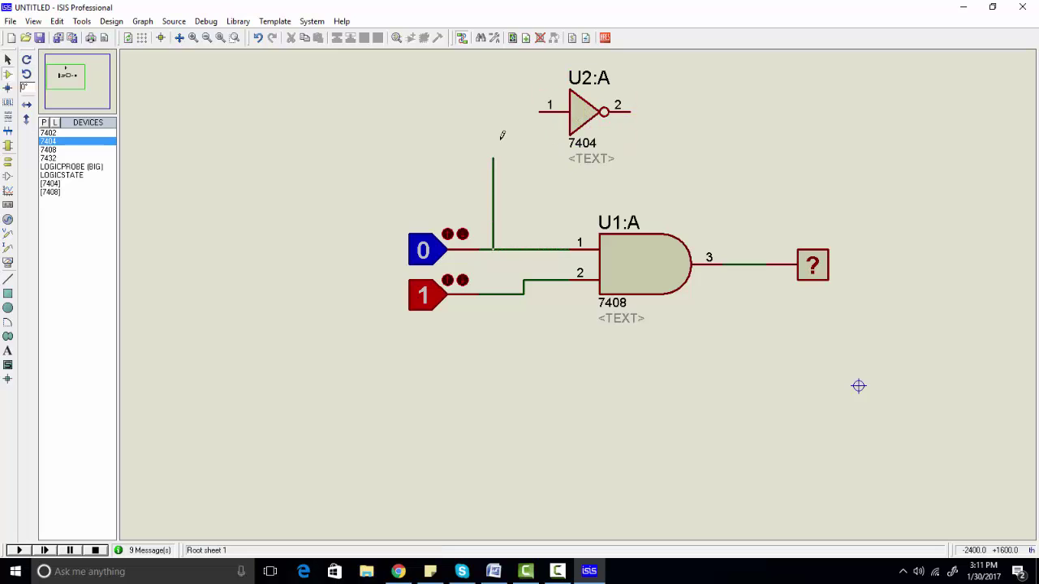
left_click(539, 111)
Step: Wire a LOGICPROBE (BIG) to the inverter's output, then run and stop the simulation
left_click(73, 176)
left_click(80, 167)
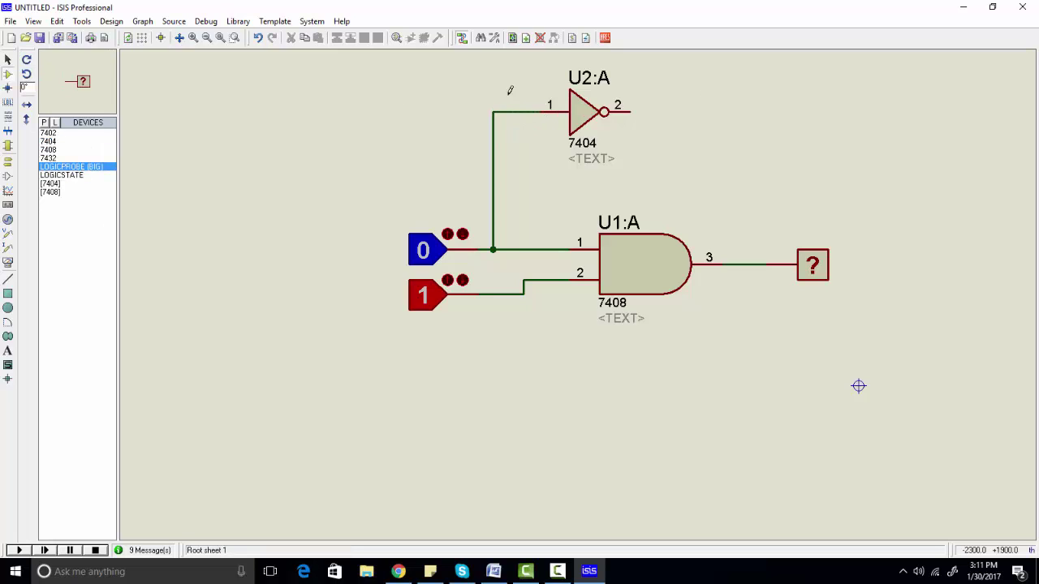
left_click(686, 105)
left_click(667, 110)
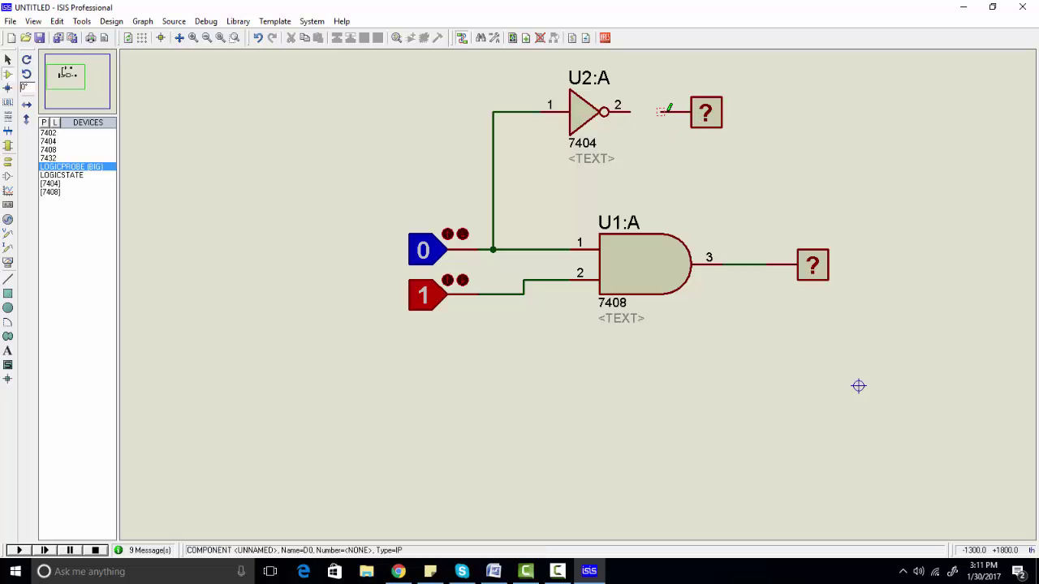
left_click(664, 108)
left_click(630, 111)
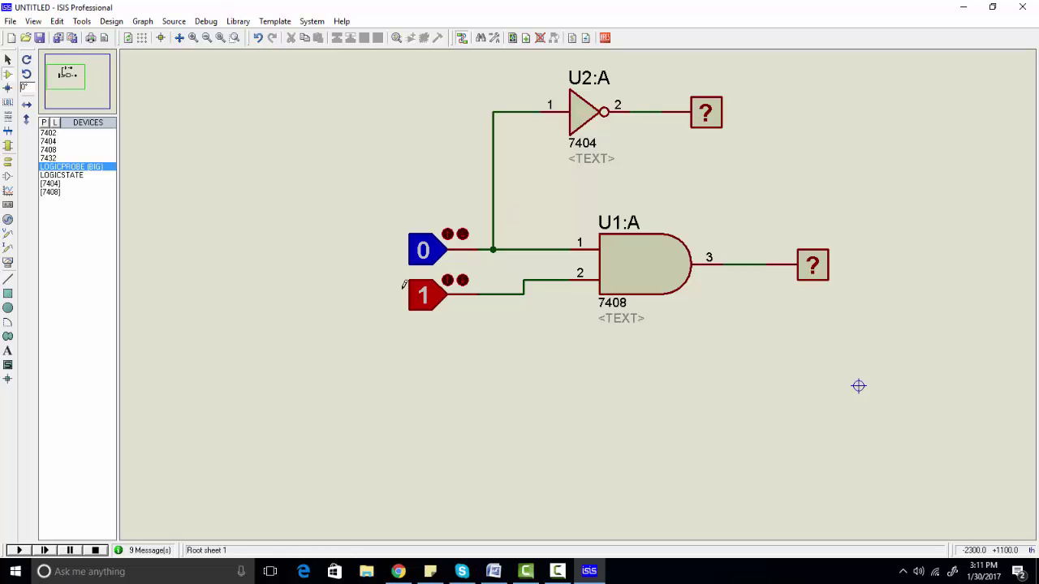
left_click(19, 551)
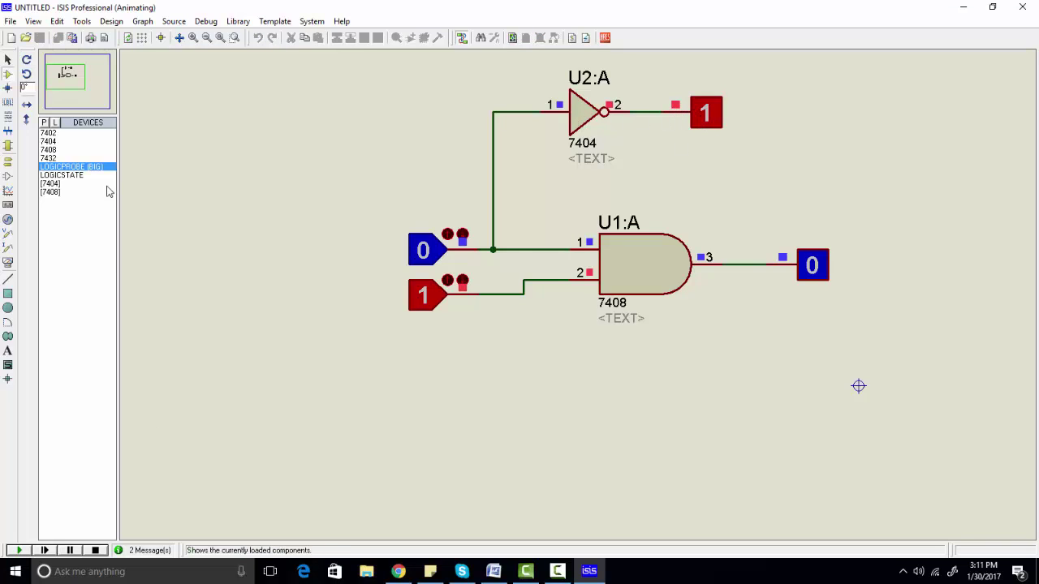
left_click(95, 551)
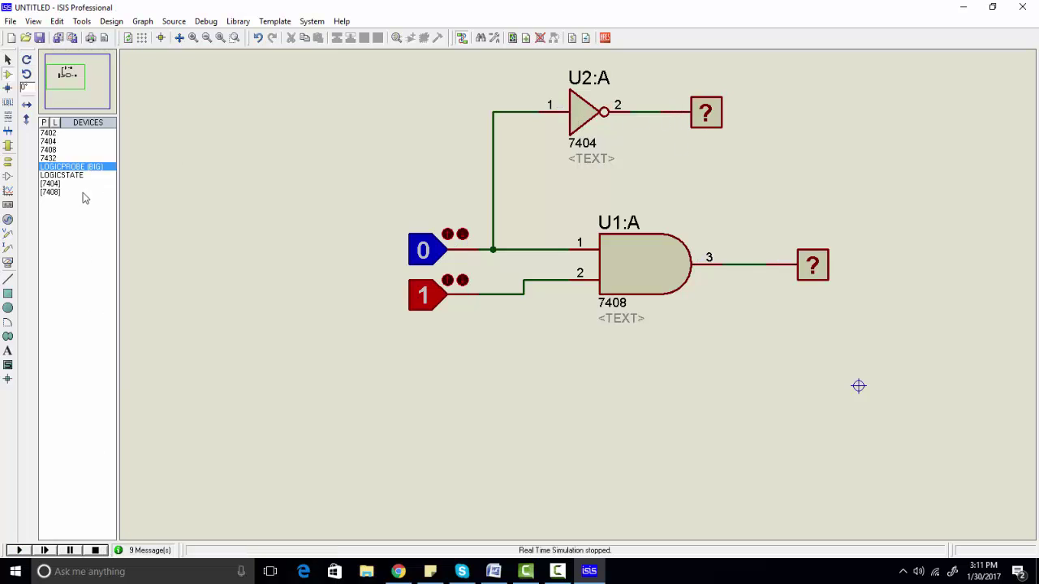
Step: Place a 7432 OR gate below the AND gate and wire pin 1 to the 0 net and pin 2 to the 1 net
left_click(55, 158)
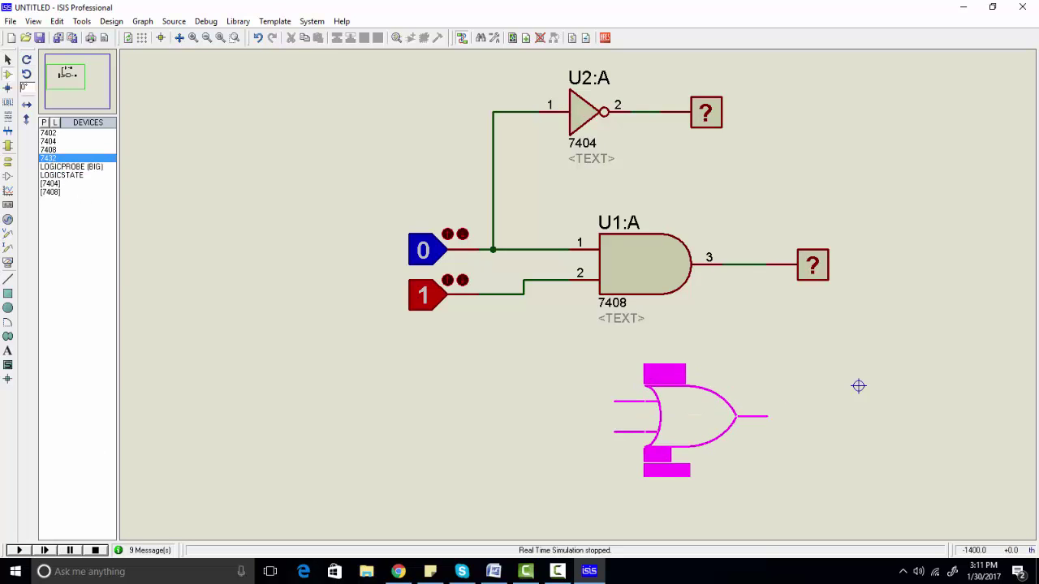
left_click(659, 402)
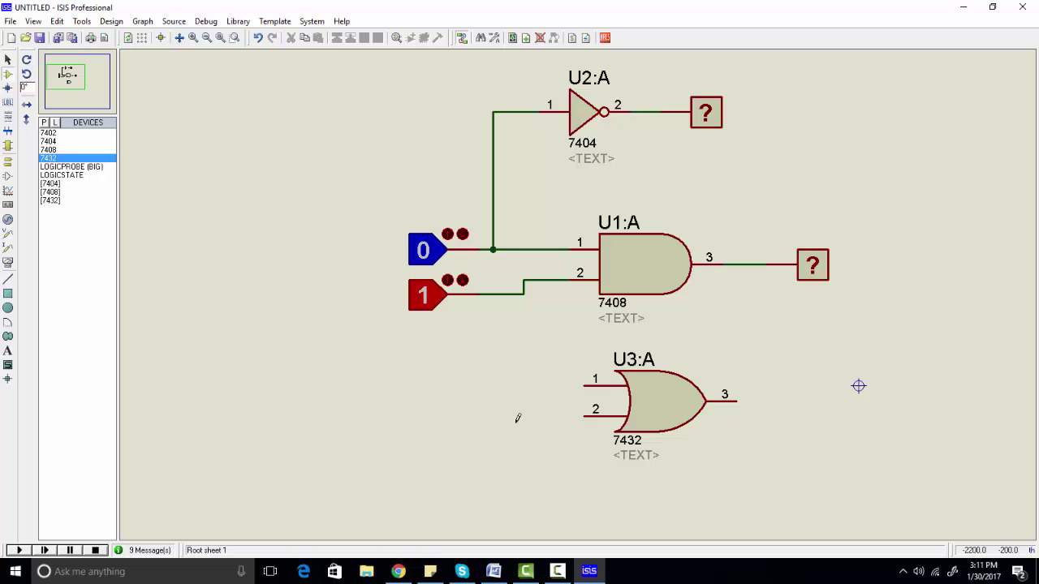
left_click(524, 247)
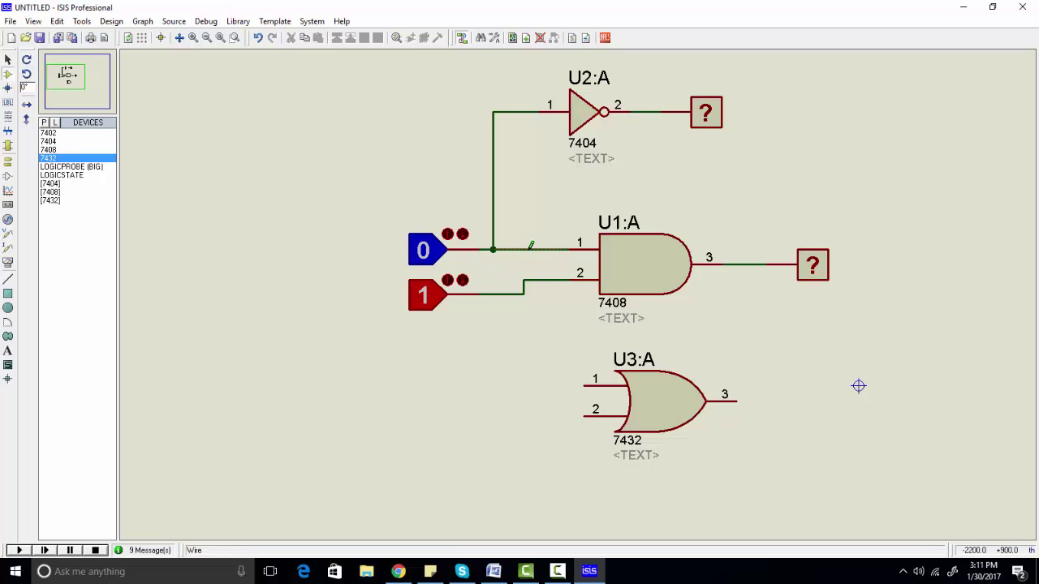
left_click(570, 385)
left_click(493, 294)
left_click(586, 414)
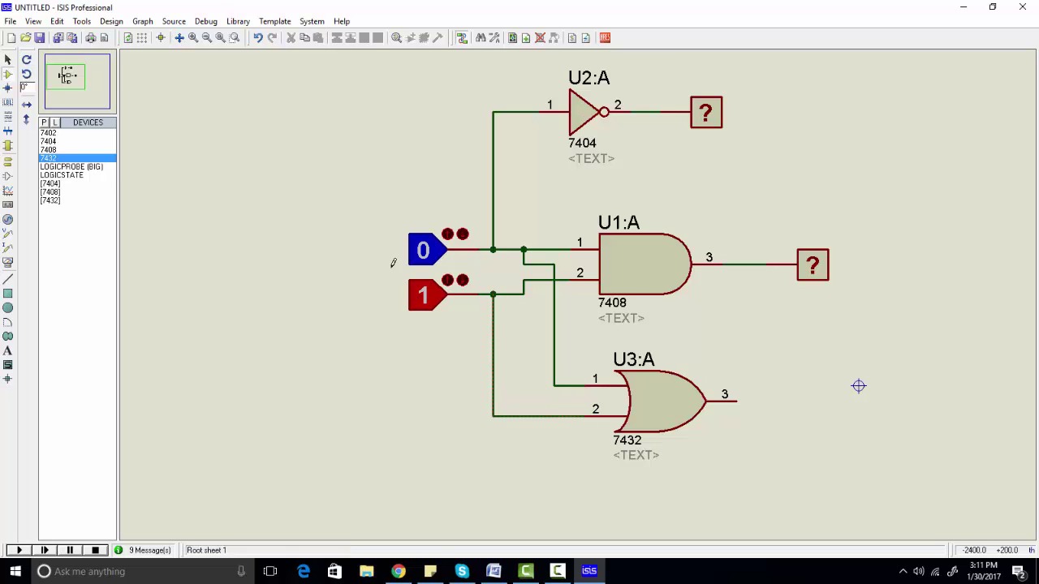
Step: Place a LOGICPROBE (BIG) right of the OR gate and wire it to pin 3
left_click(88, 167)
left_click(84, 175)
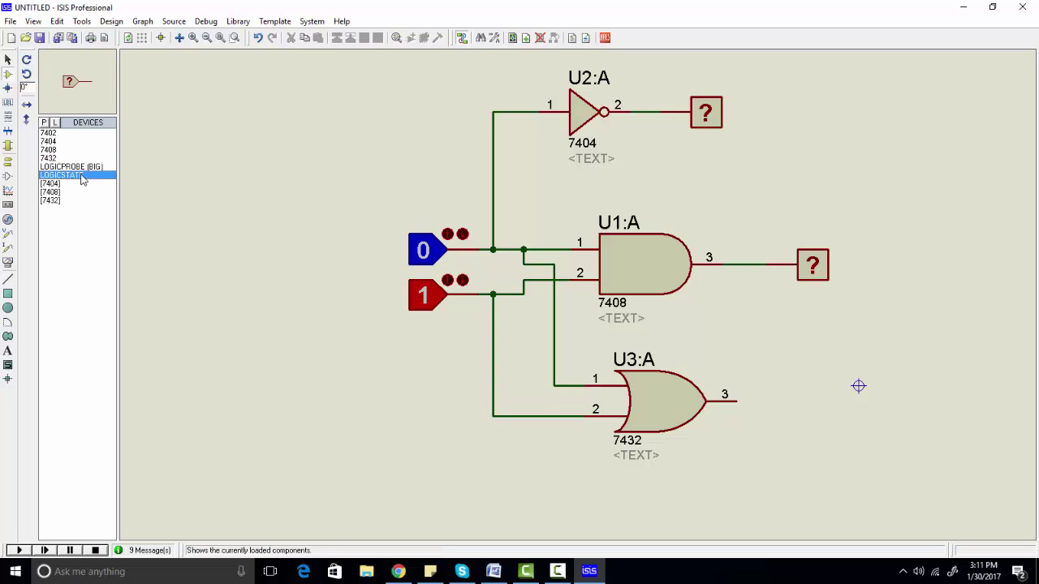
left_click(101, 167)
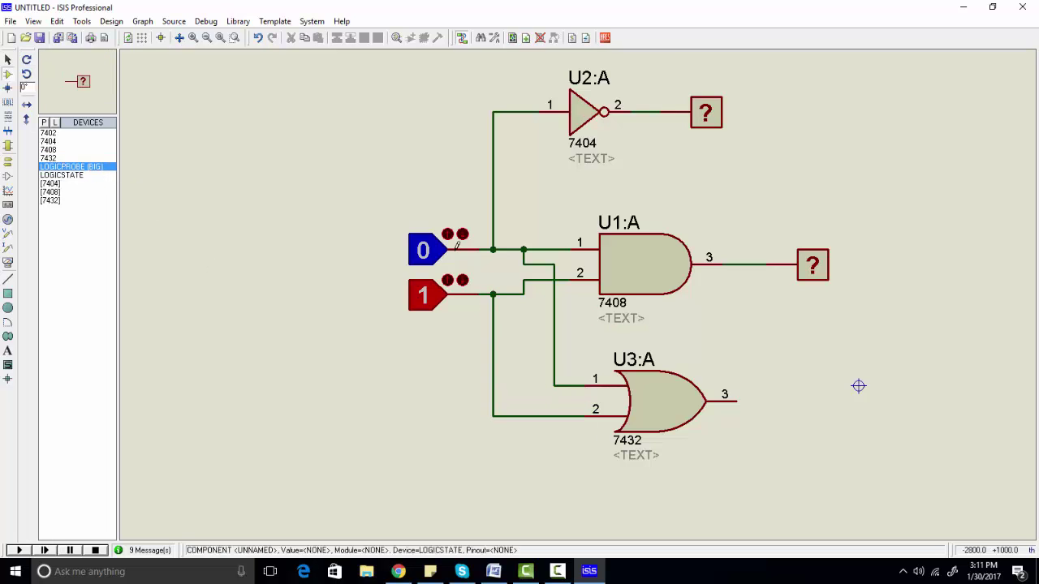
left_click(763, 403)
left_click(813, 401)
left_click(766, 401)
left_click(736, 401)
Step: Start the simulation and observe the probes: inverter 1, AND 0, OR 1
left_click(19, 550)
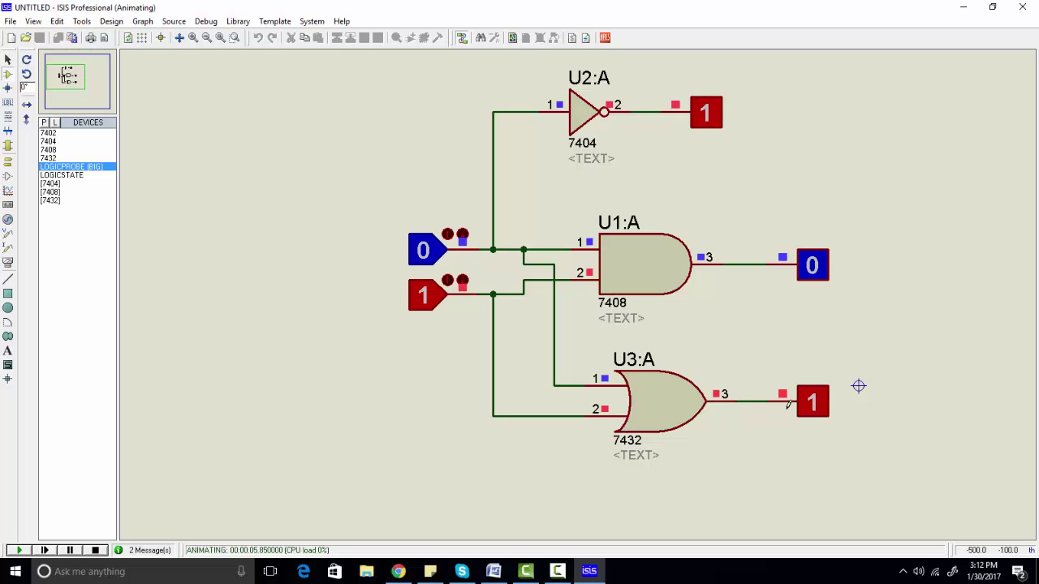
left_click(611, 218)
Step: Stop the simulation and confirm U1:A's hidden power pins are GND and VCC
left_click(95, 550)
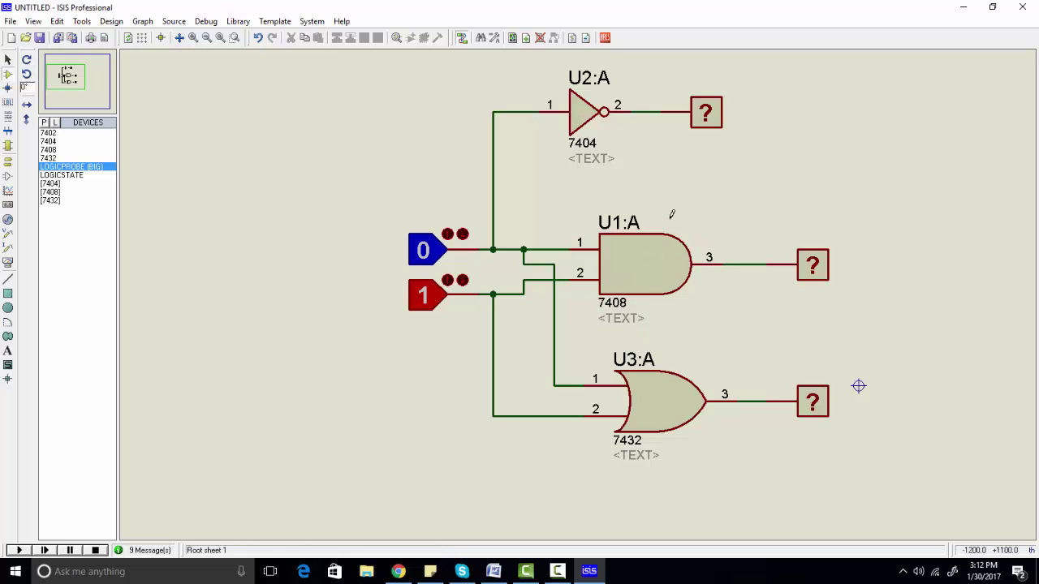
double_click(644, 281)
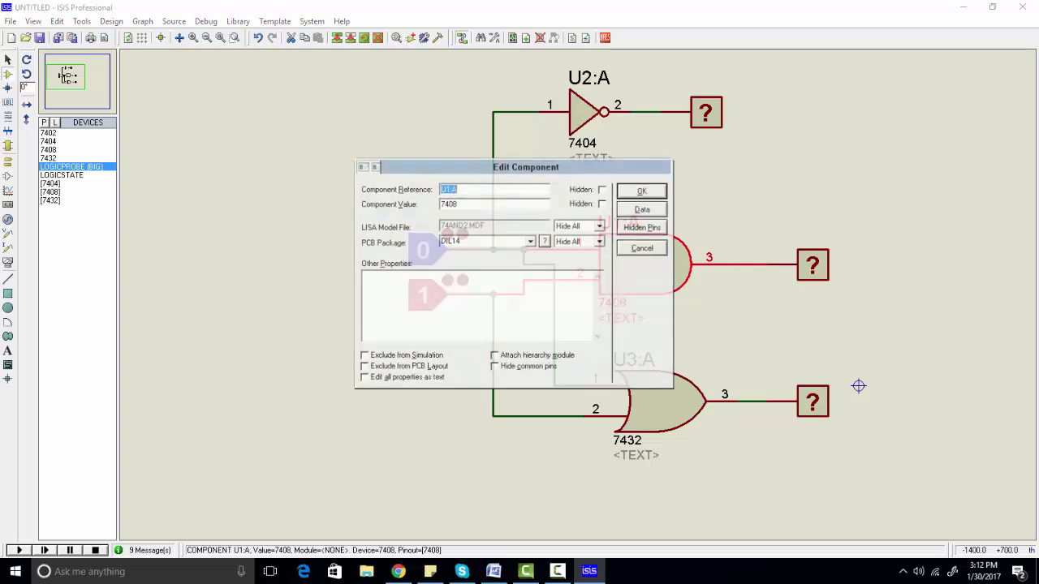
left_click(644, 228)
left_click(514, 276)
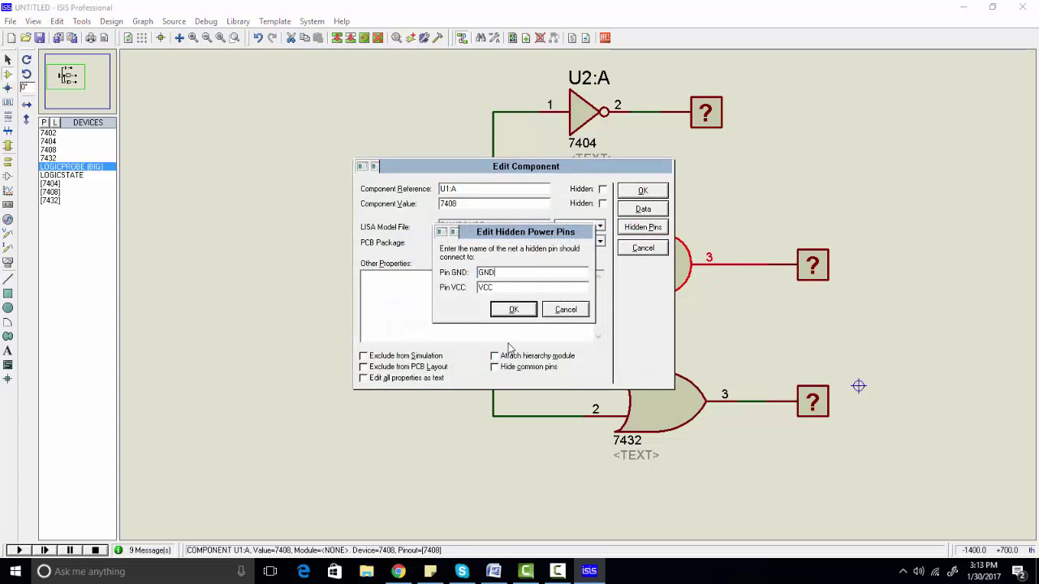
double_click(498, 273)
left_click(520, 310)
left_click(625, 192)
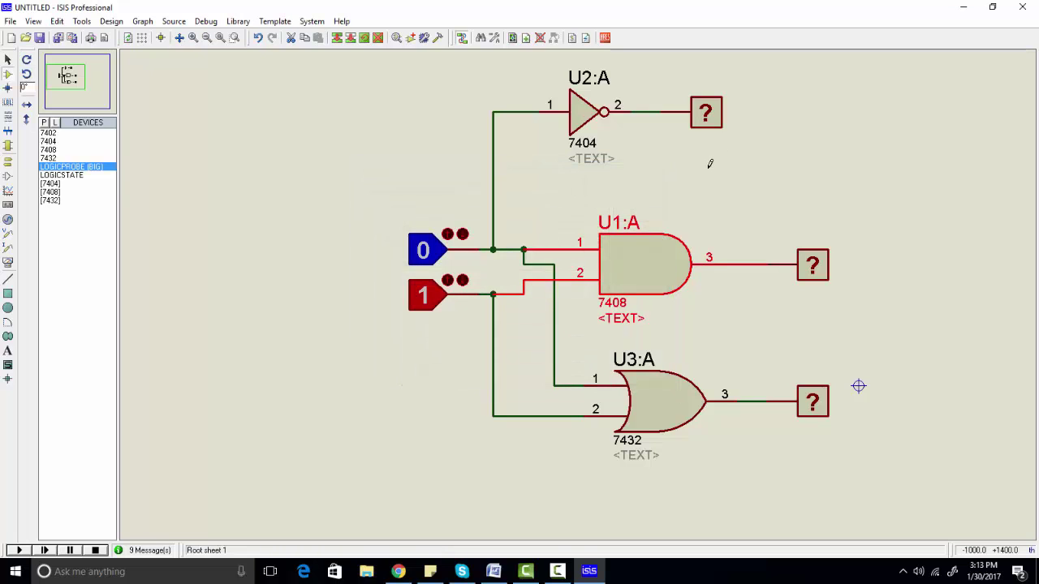
left_click(710, 164)
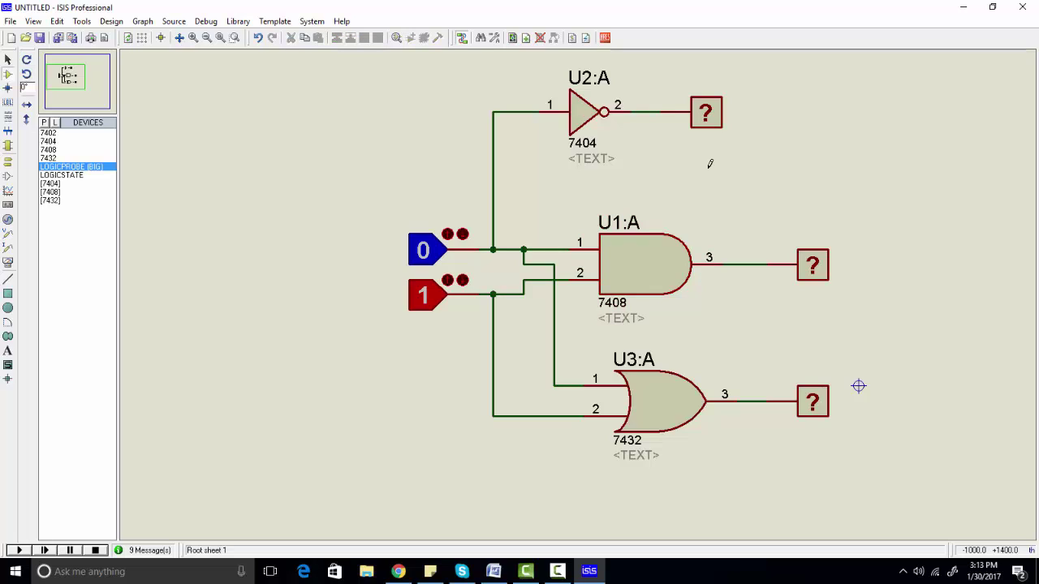